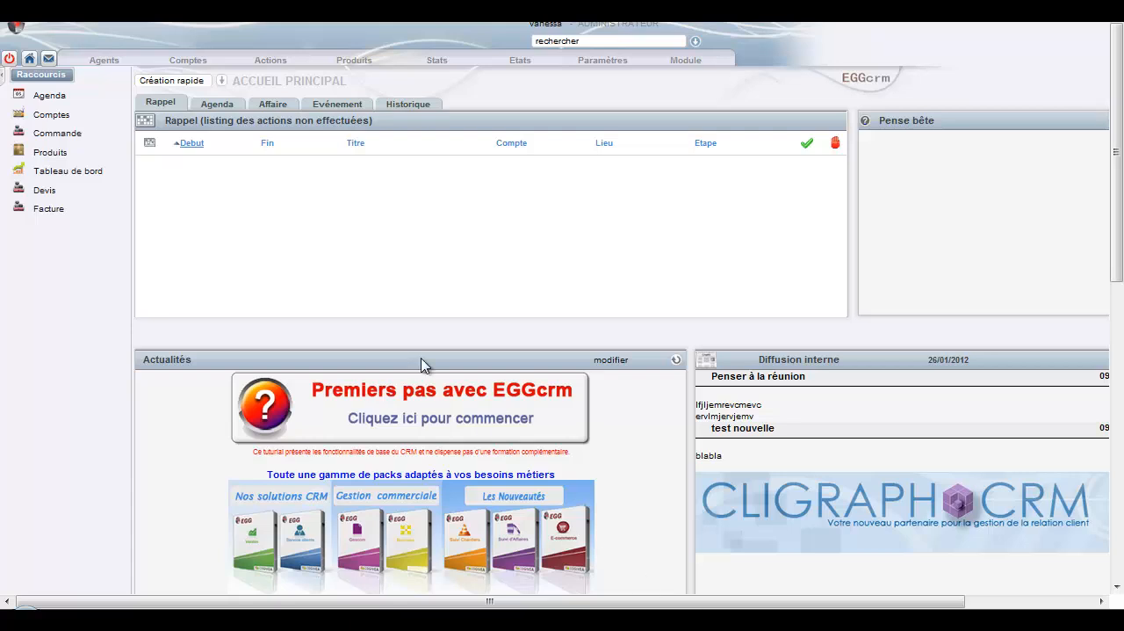
# Fill in a new Suivi d'affaire named Projet Imprimerie Semoun, starting 21/08/2012 and ending 23/08/2012.
pyautogui.click(283, 63)
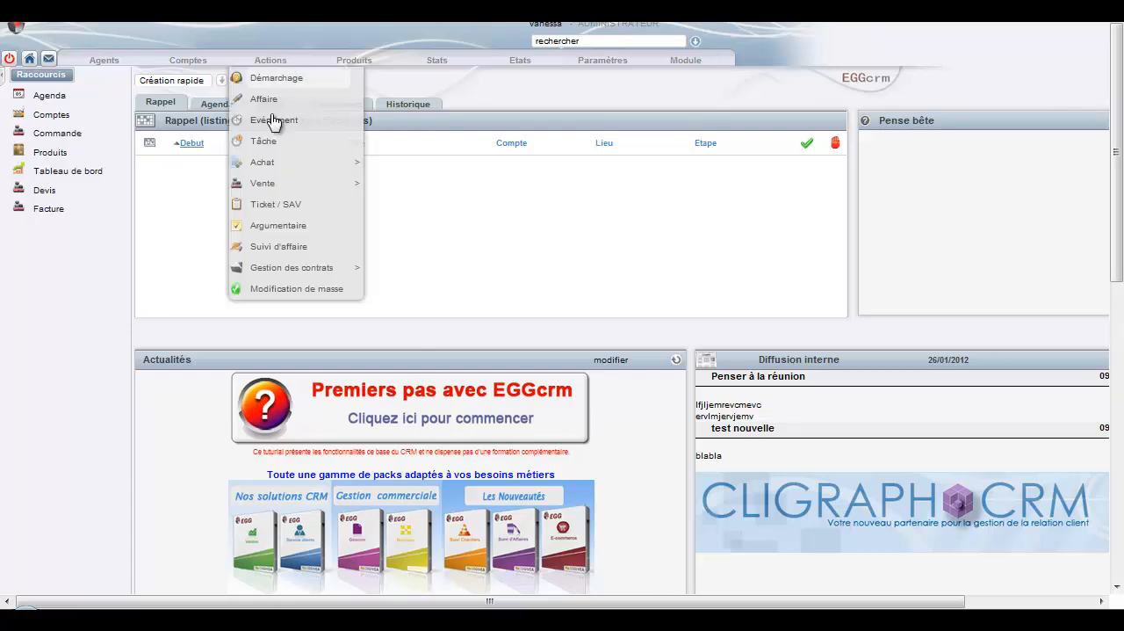
pyautogui.click(305, 253)
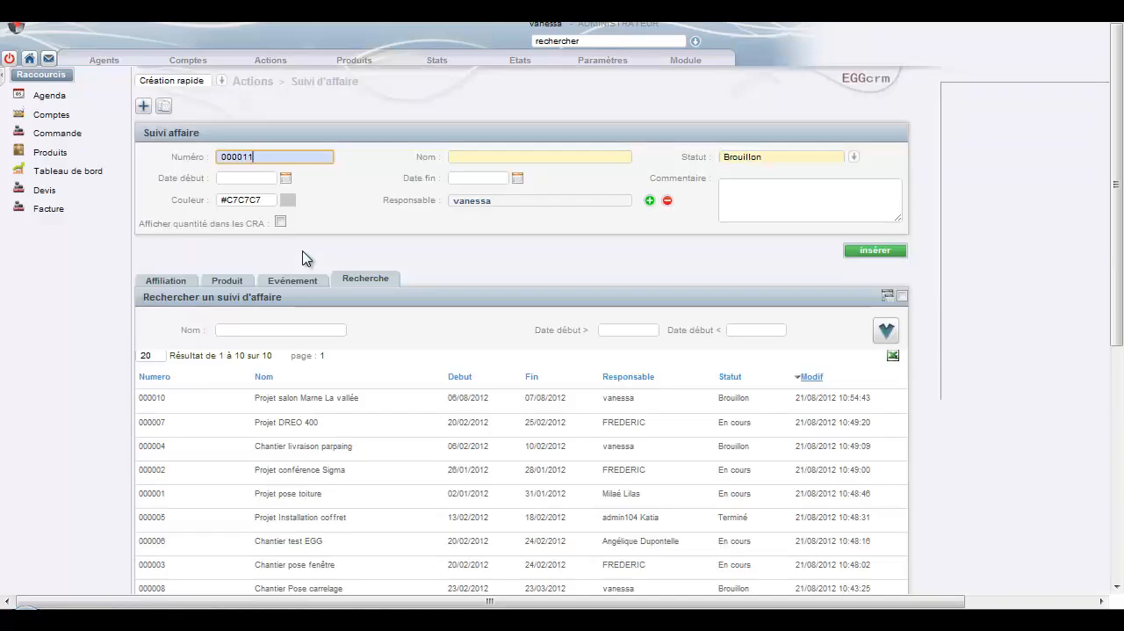
pyautogui.click(468, 157)
pyautogui.write('Projet Imprimerie Semoun')
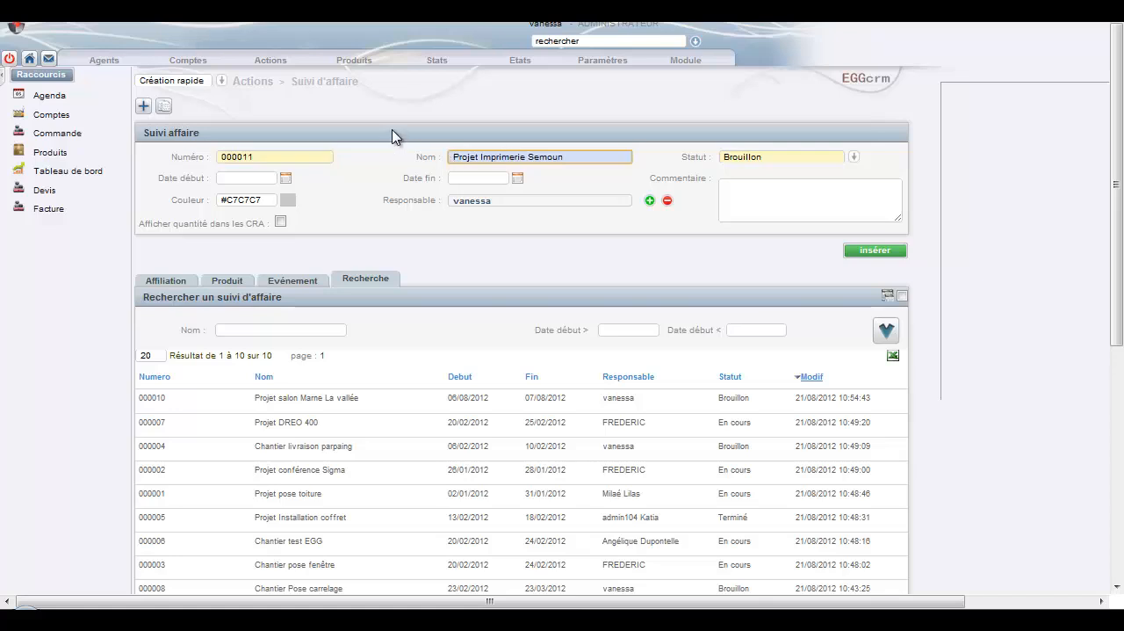
pyautogui.click(286, 180)
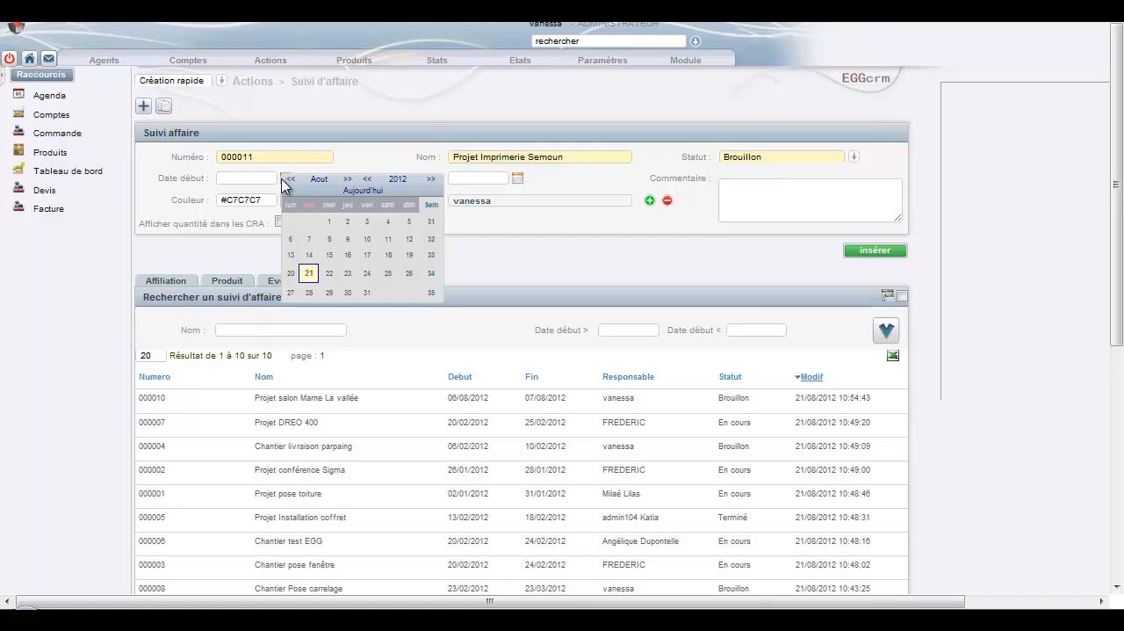
pyautogui.click(308, 274)
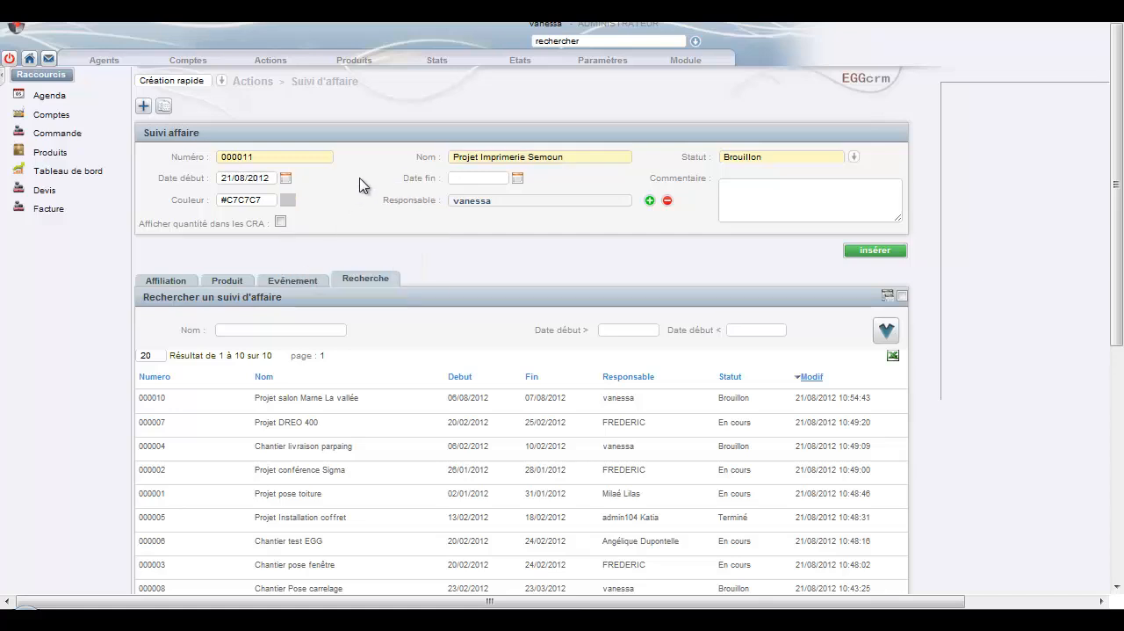
pyautogui.click(517, 178)
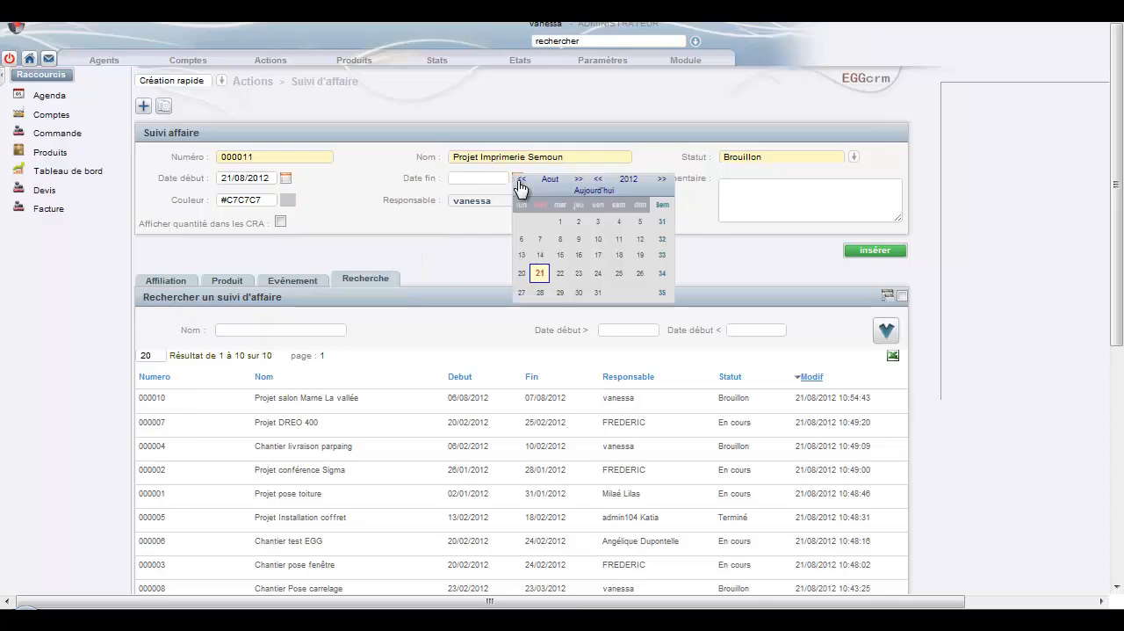
pyautogui.click(579, 273)
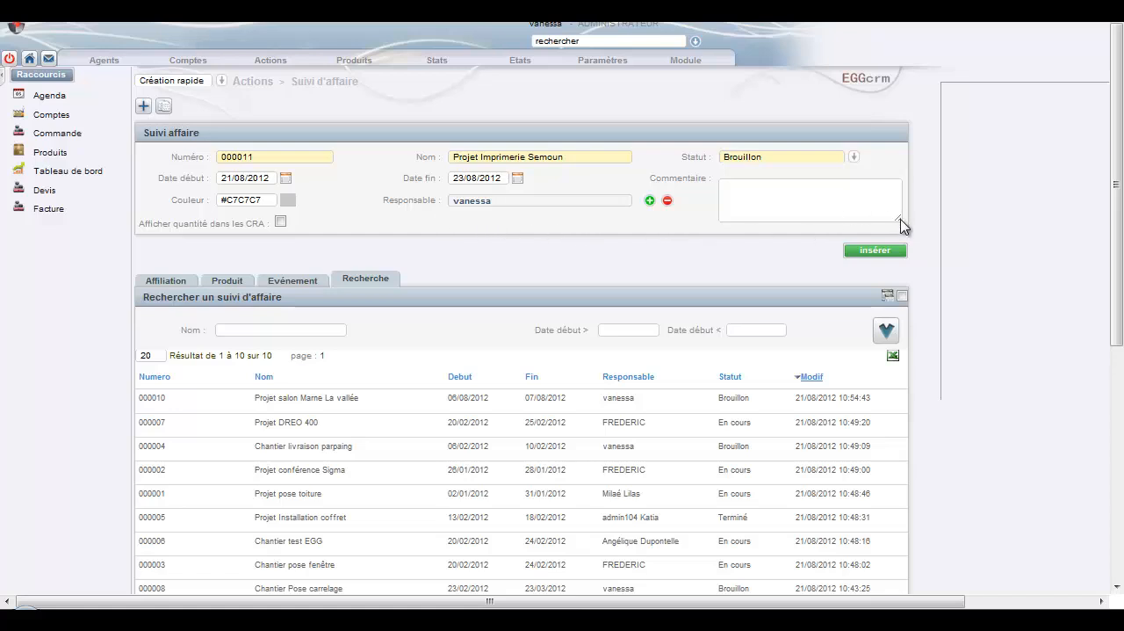
# Insert the business follow-up with colour #4A84FF and the Afficher quantité dans les CRA option enabled.
pyautogui.moveTo(901, 219)
pyautogui.mouseDown()
pyautogui.moveTo(898, 236)
pyautogui.moveTo(899, 225)
pyautogui.mouseUp()
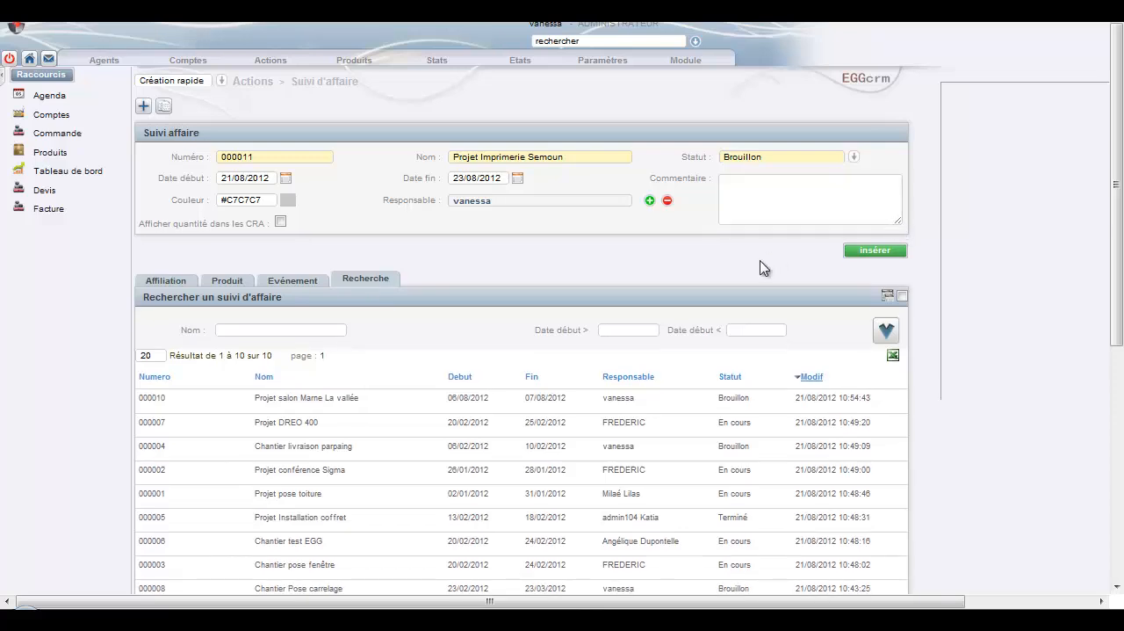
pyautogui.click(288, 207)
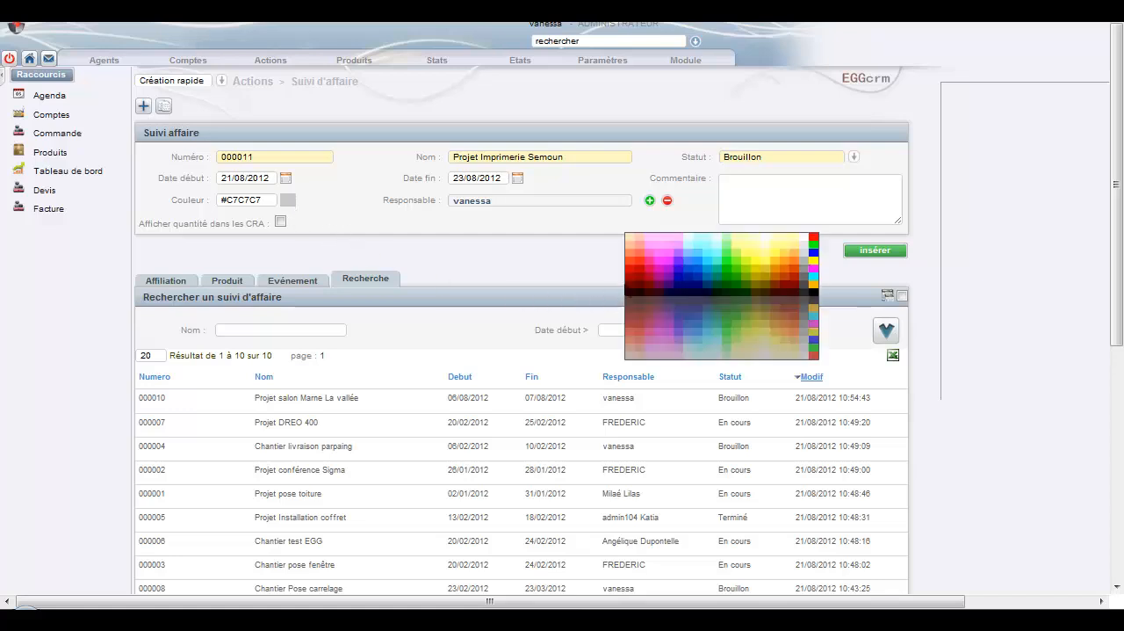
pyautogui.click(690, 264)
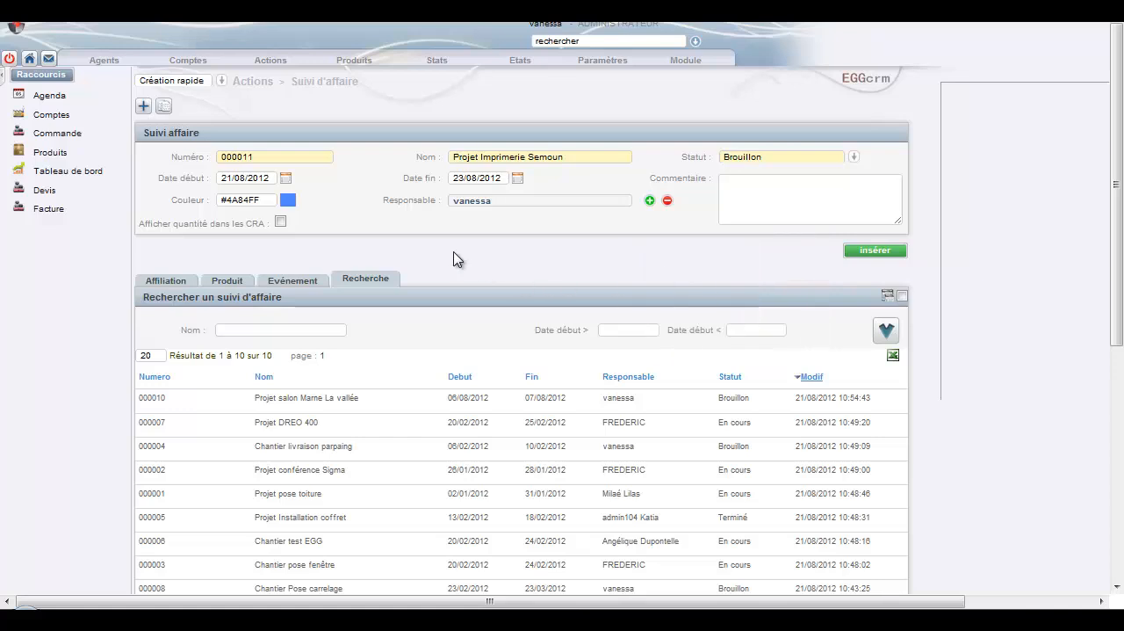
pyautogui.click(281, 223)
pyautogui.click(870, 254)
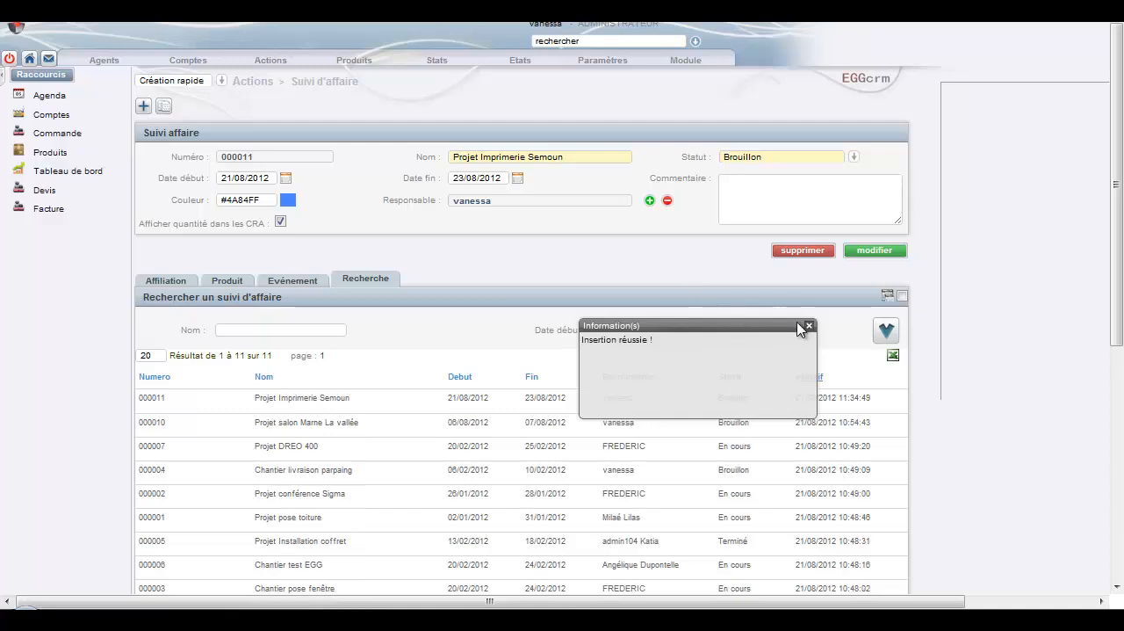
pyautogui.click(809, 328)
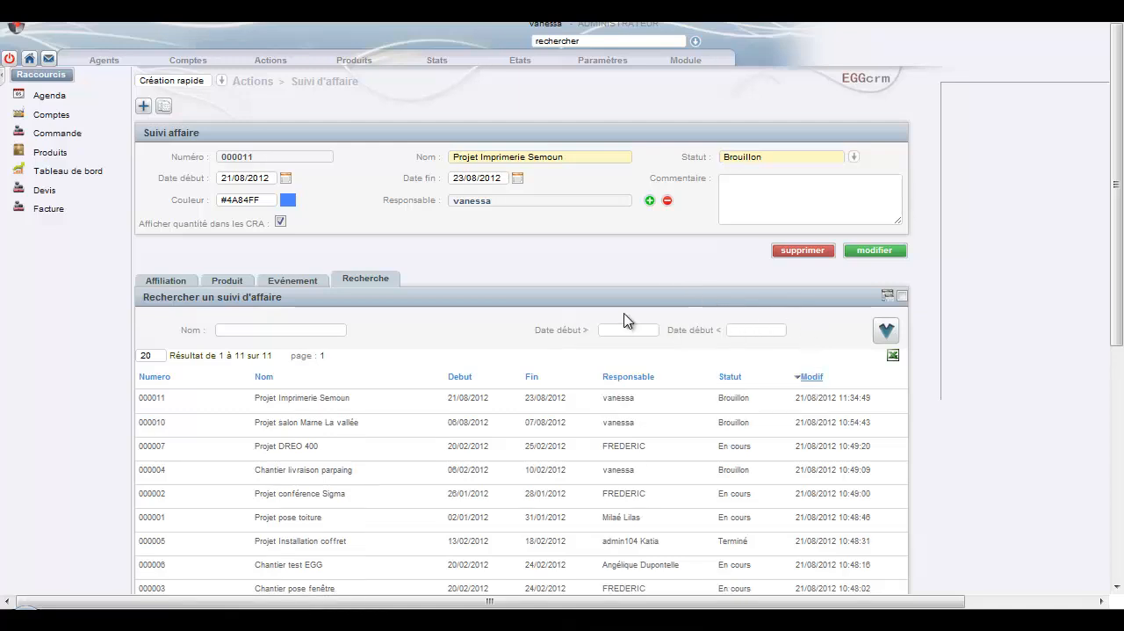
# Affiliate two agents with the ADMINISTRATEUR function to Projet Imprimerie Semoun.
pyautogui.click(175, 283)
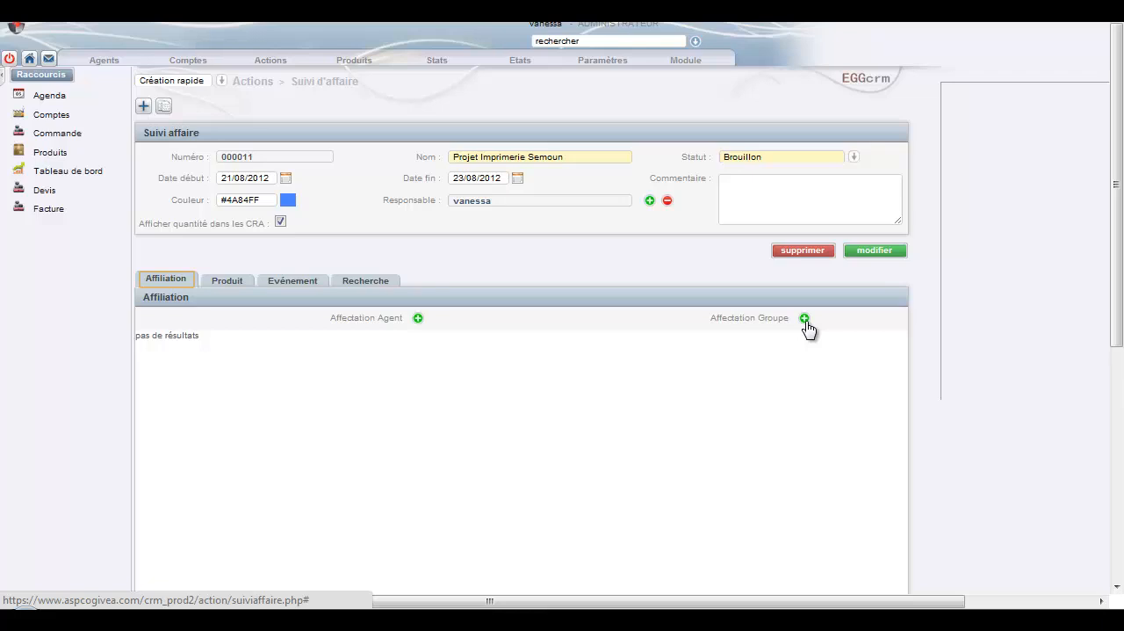
pyautogui.click(418, 319)
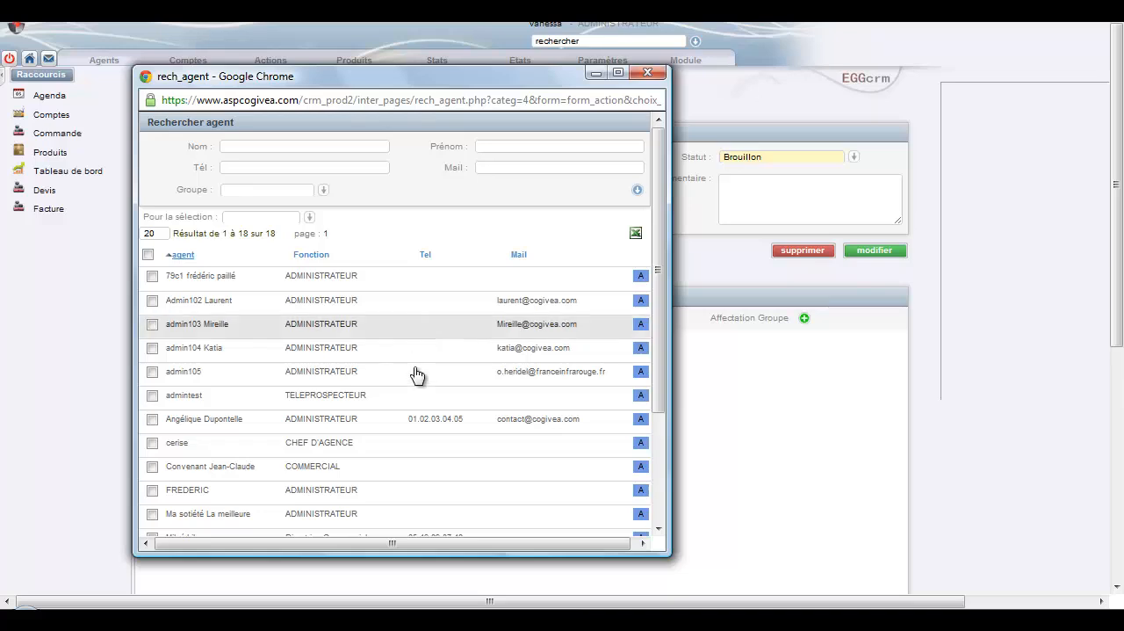
pyautogui.click(153, 421)
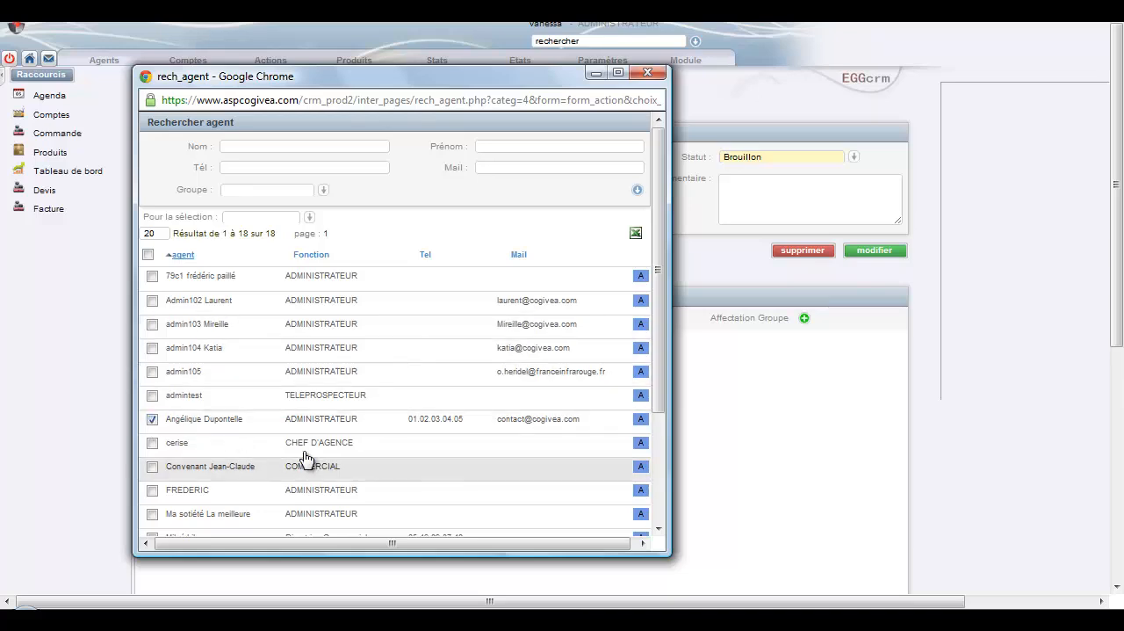
pyautogui.scroll(-1, 301, 442)
pyautogui.click(152, 403)
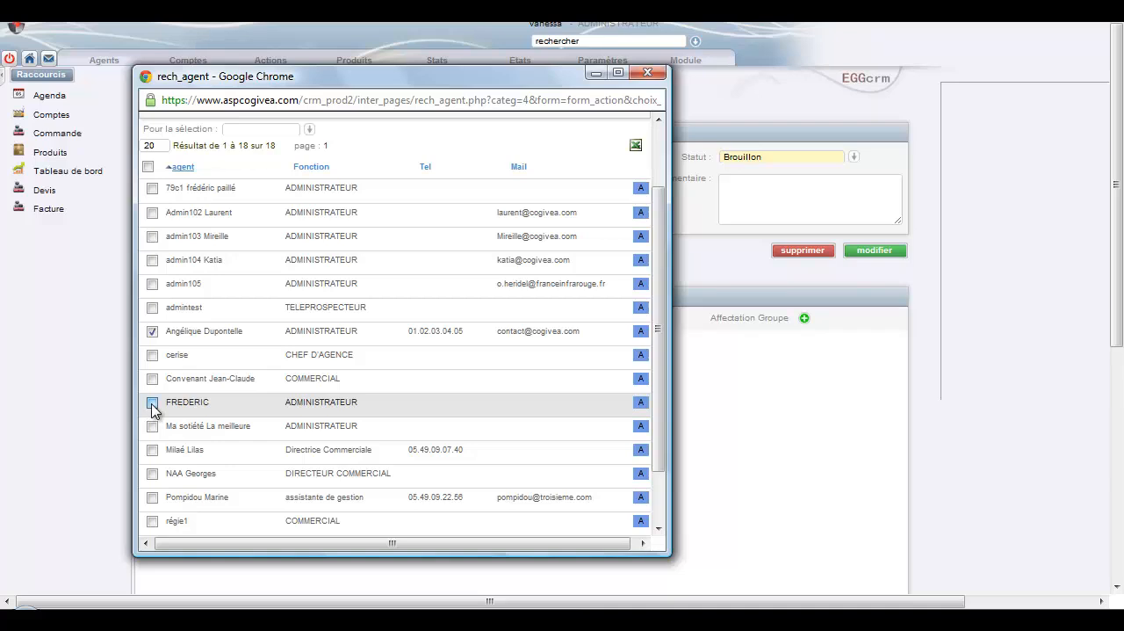
pyautogui.scroll(1, 253, 316)
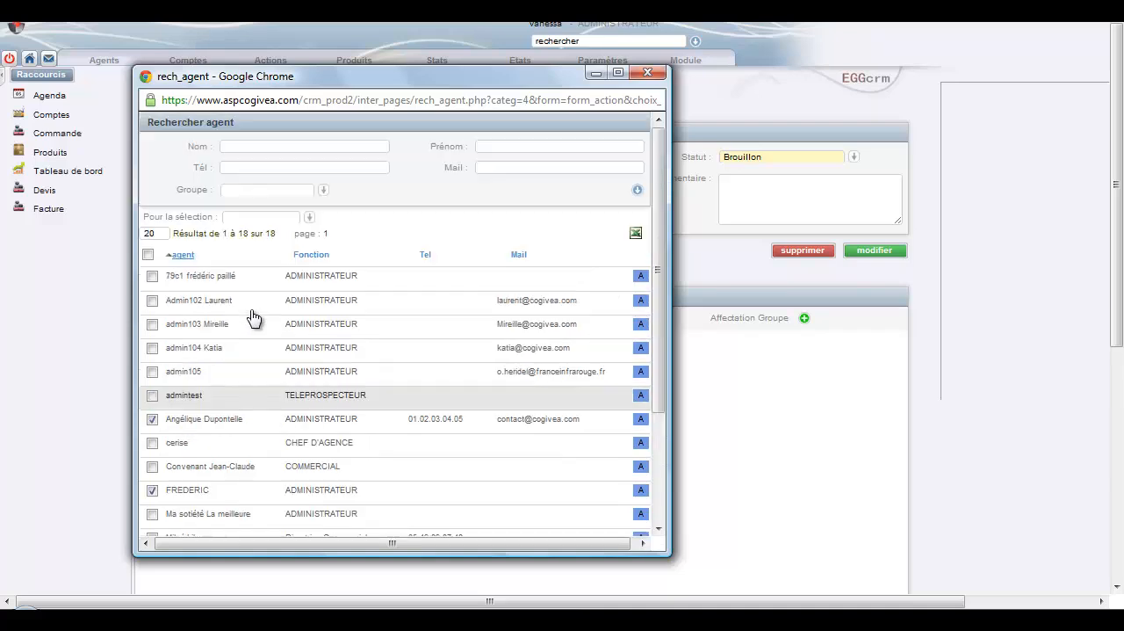
pyautogui.click(310, 218)
pyautogui.click(274, 245)
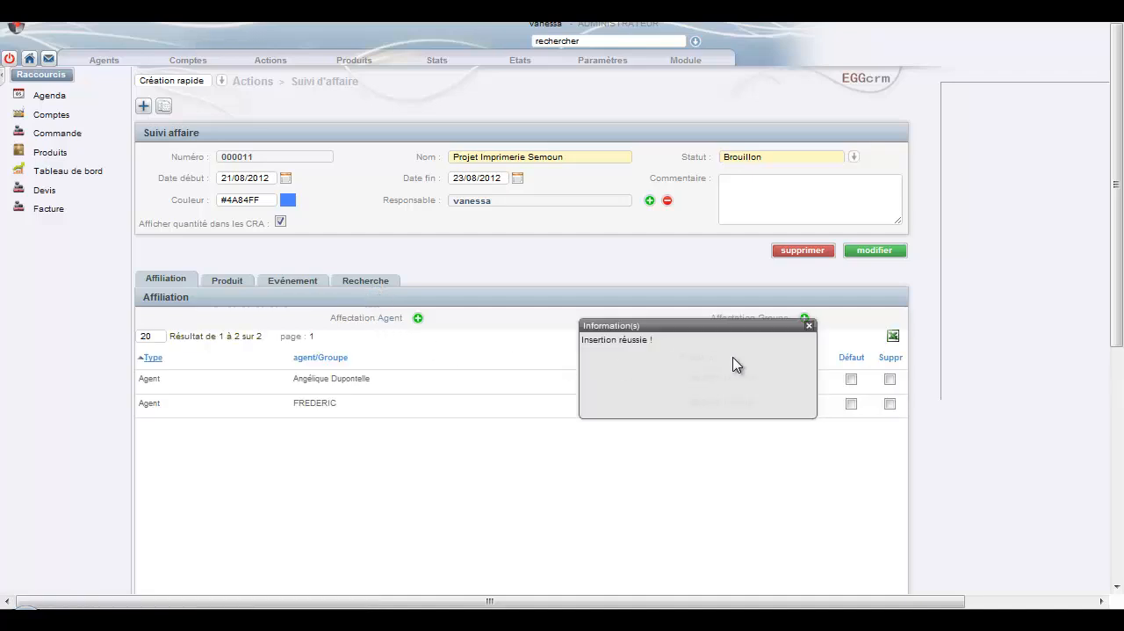
pyautogui.click(809, 325)
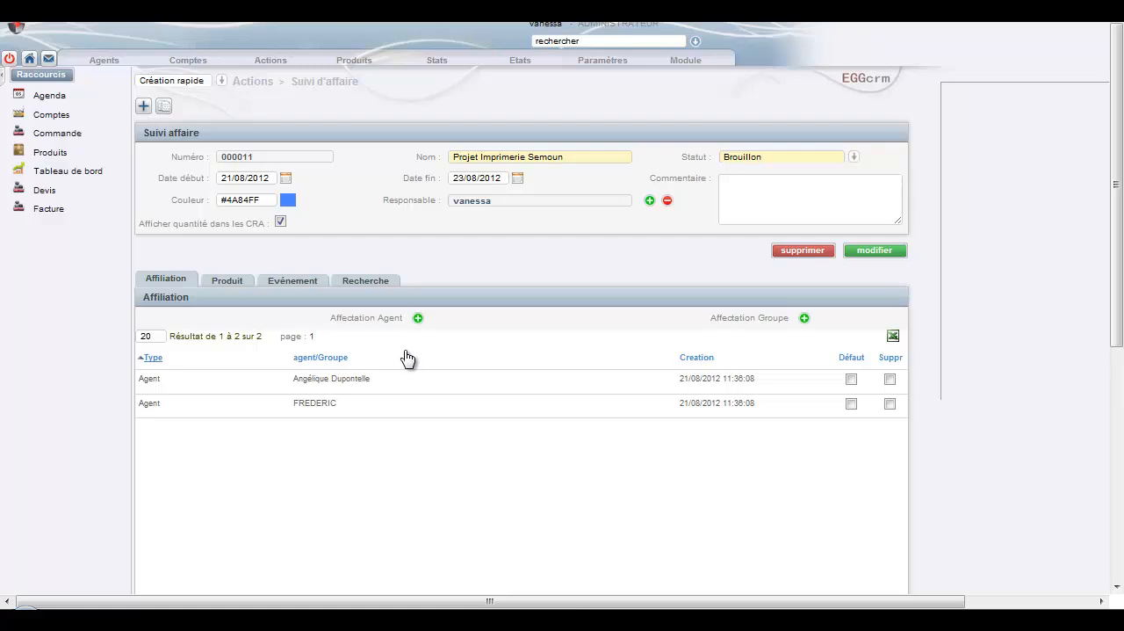
# Search the orders for the account name semoun and assign Commande Imprimerie Semoun to the project's products.
pyautogui.click(230, 283)
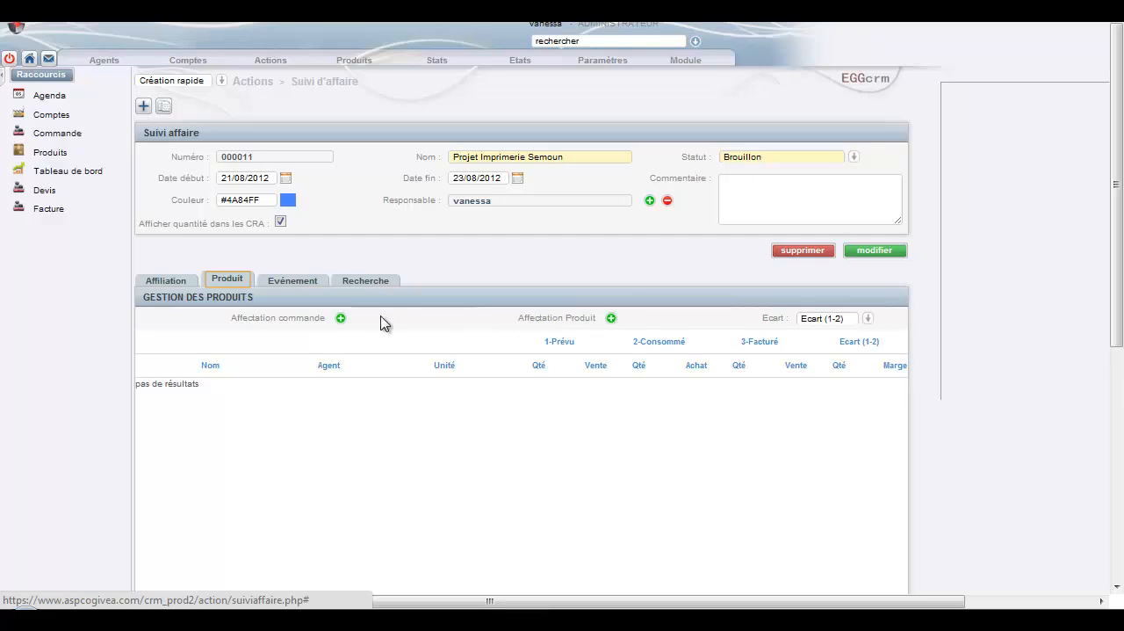
pyautogui.click(341, 319)
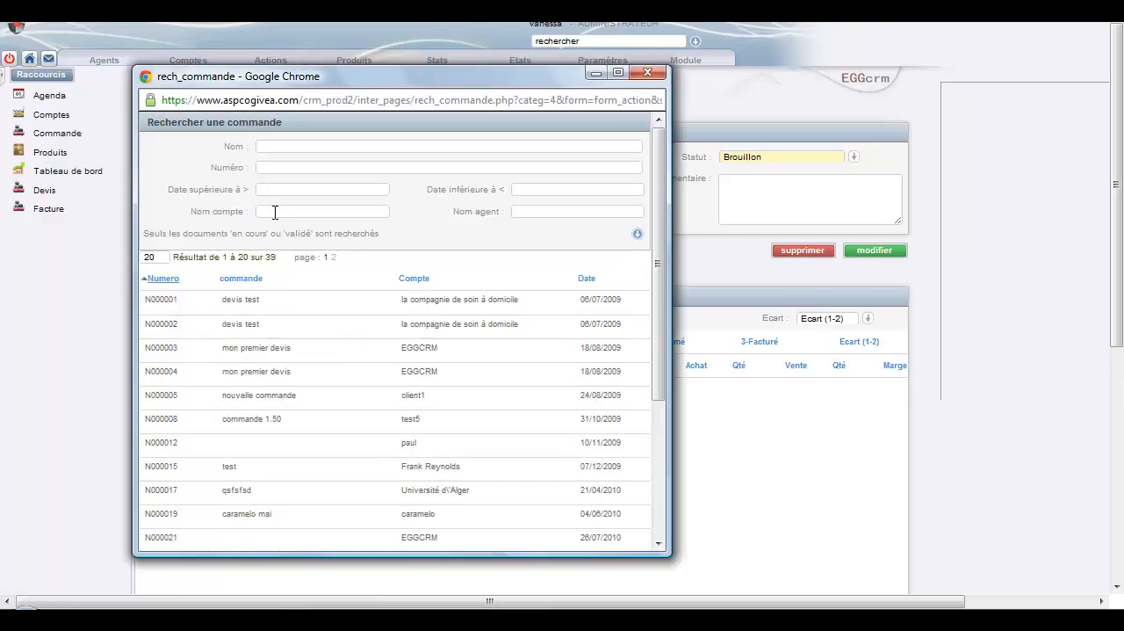
pyautogui.click(275, 212)
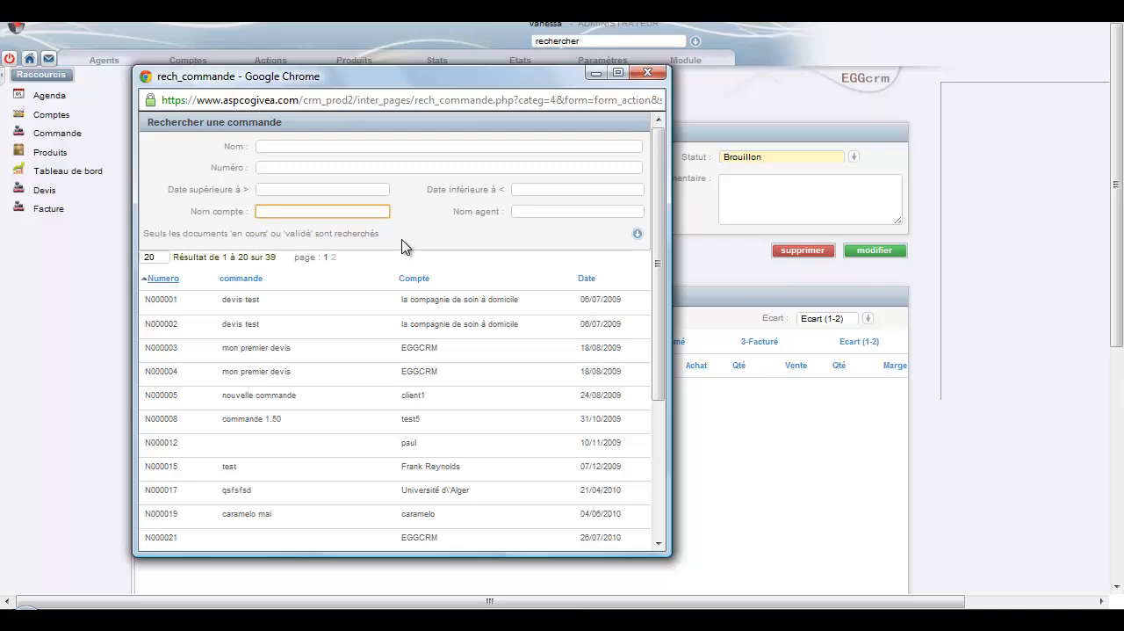
pyautogui.write('semoun')
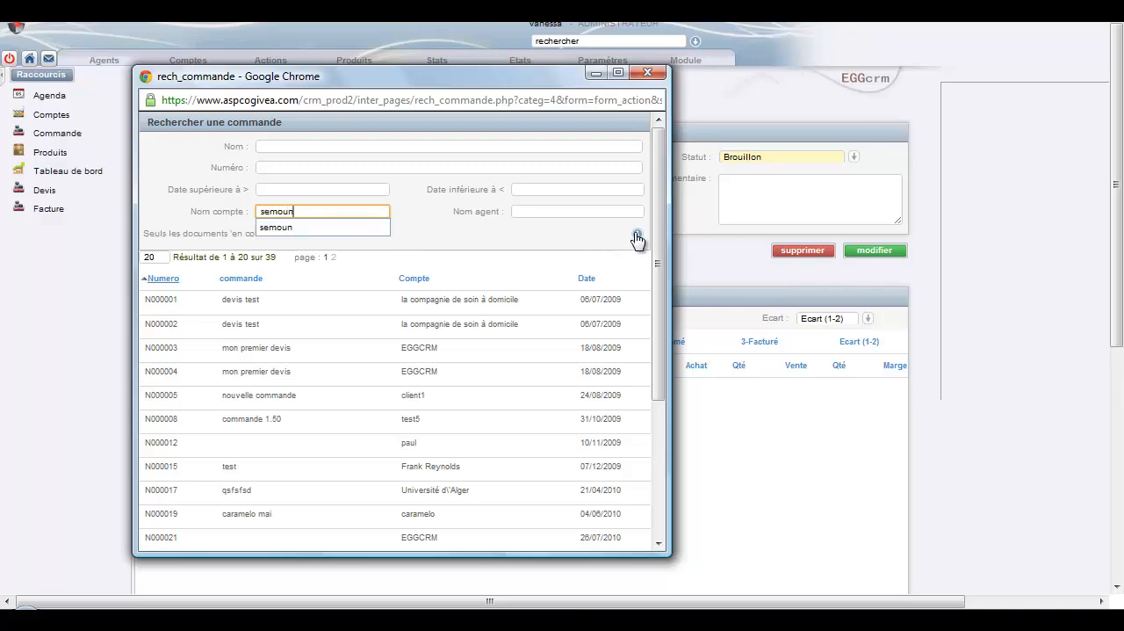
pyautogui.click(637, 236)
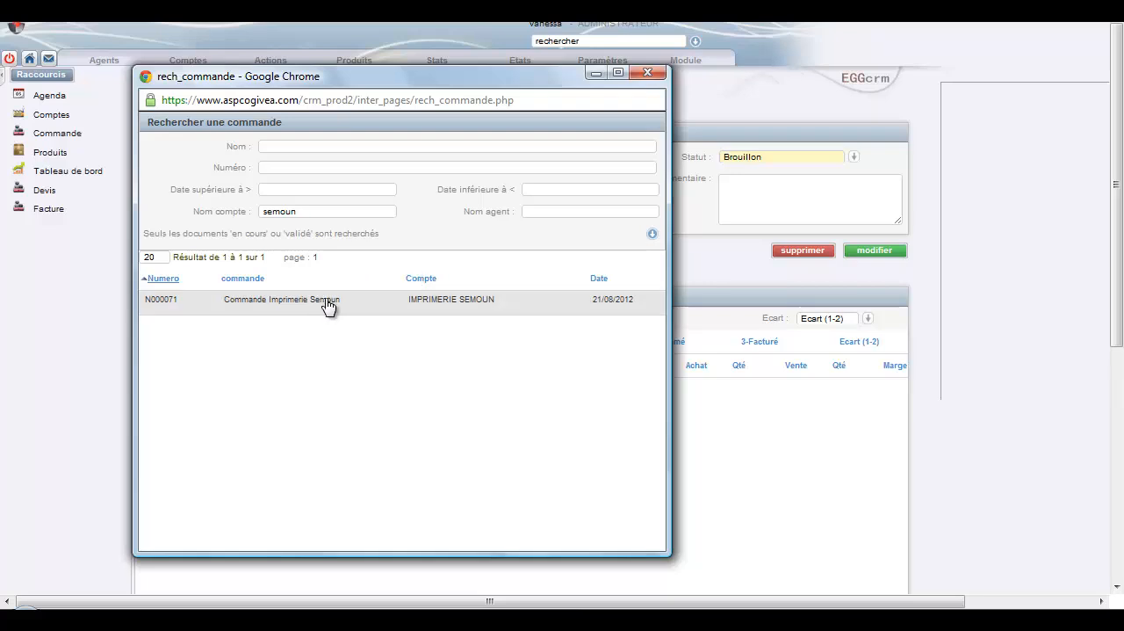
pyautogui.click(328, 302)
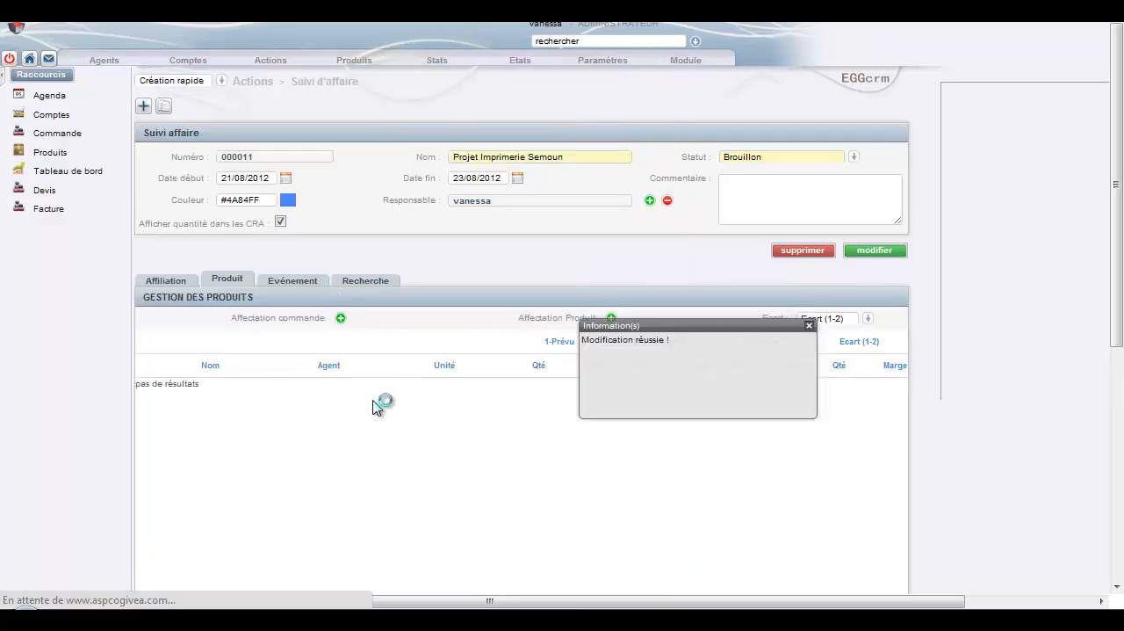
pyautogui.scroll(-2, 665, 369)
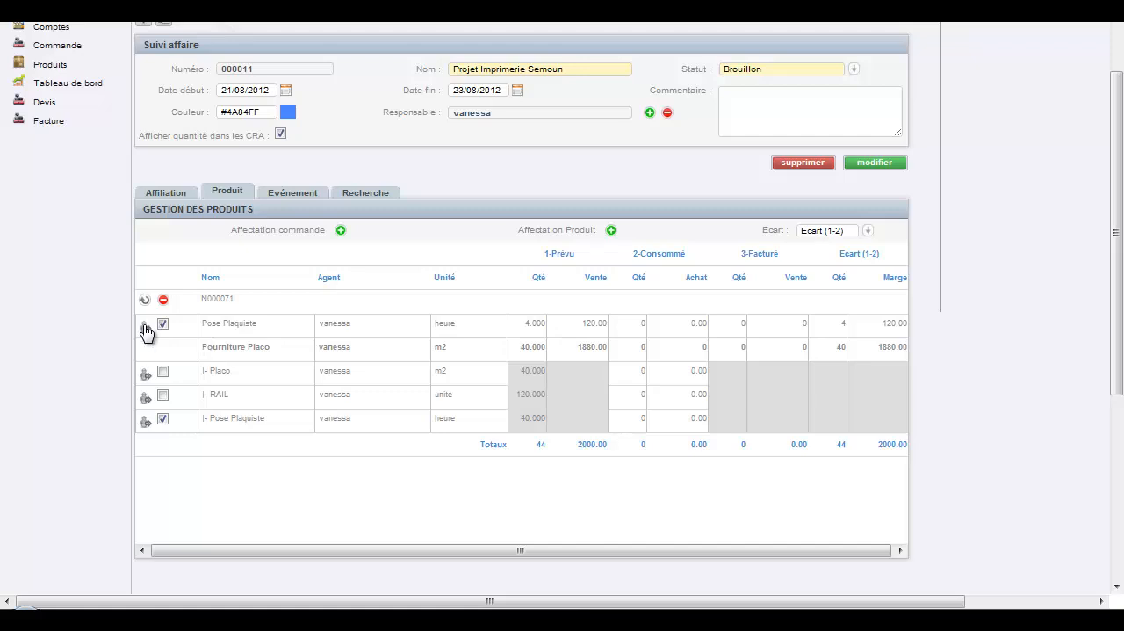
# Assign affiliated agents to the Pose Plaquiste line and to the Pose Plaquiste sub-line under Fourniture Placo.
pyautogui.click(145, 327)
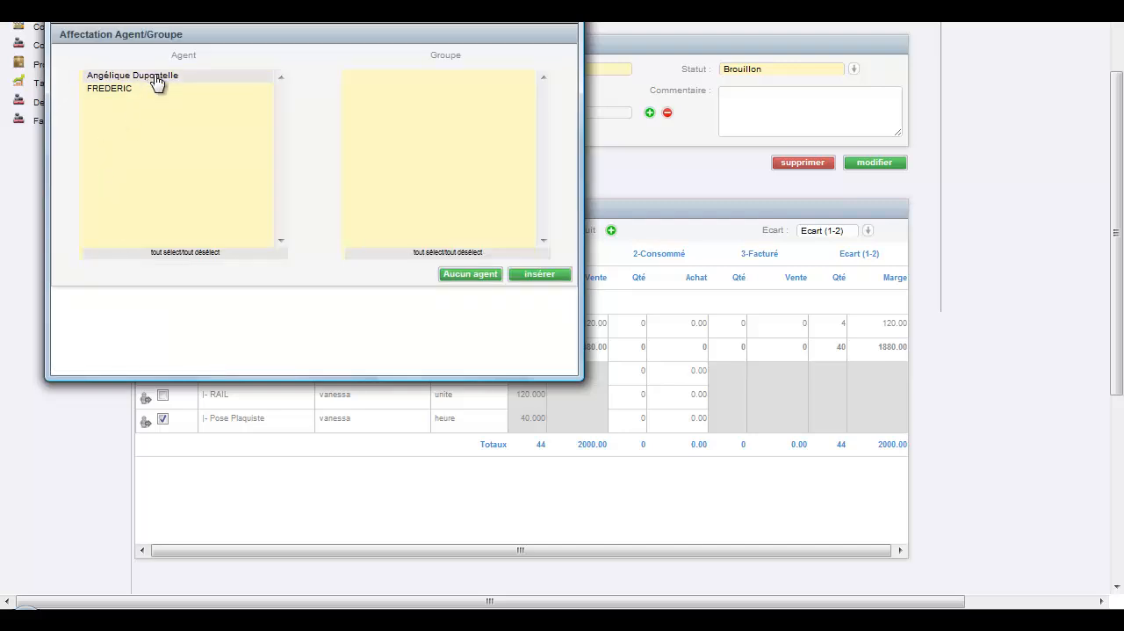
pyautogui.click(533, 276)
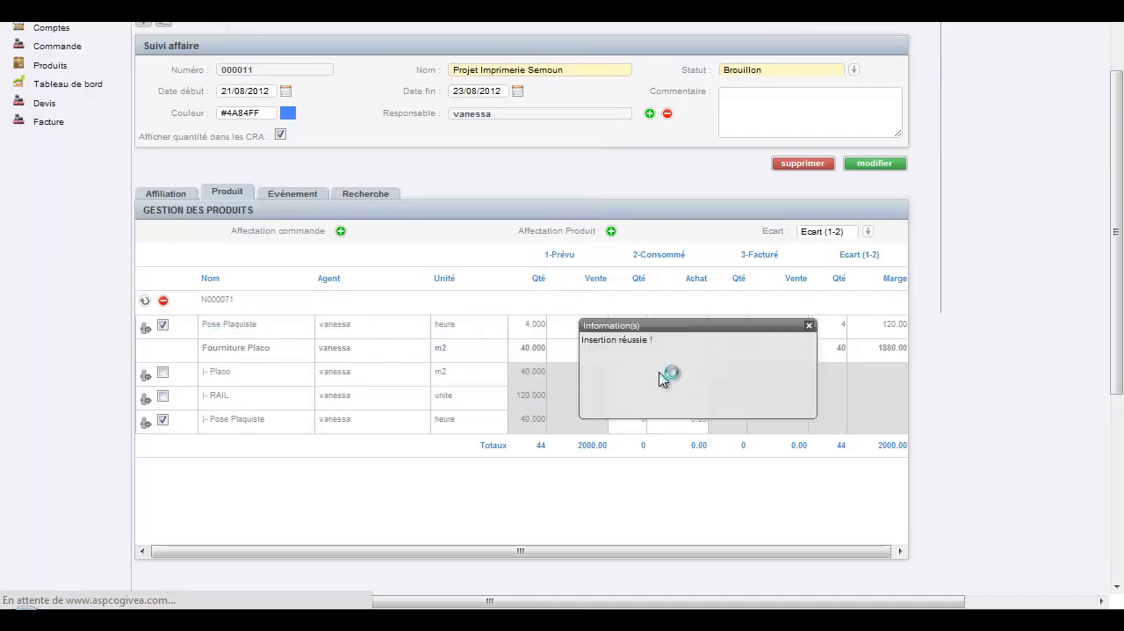
pyautogui.click(809, 326)
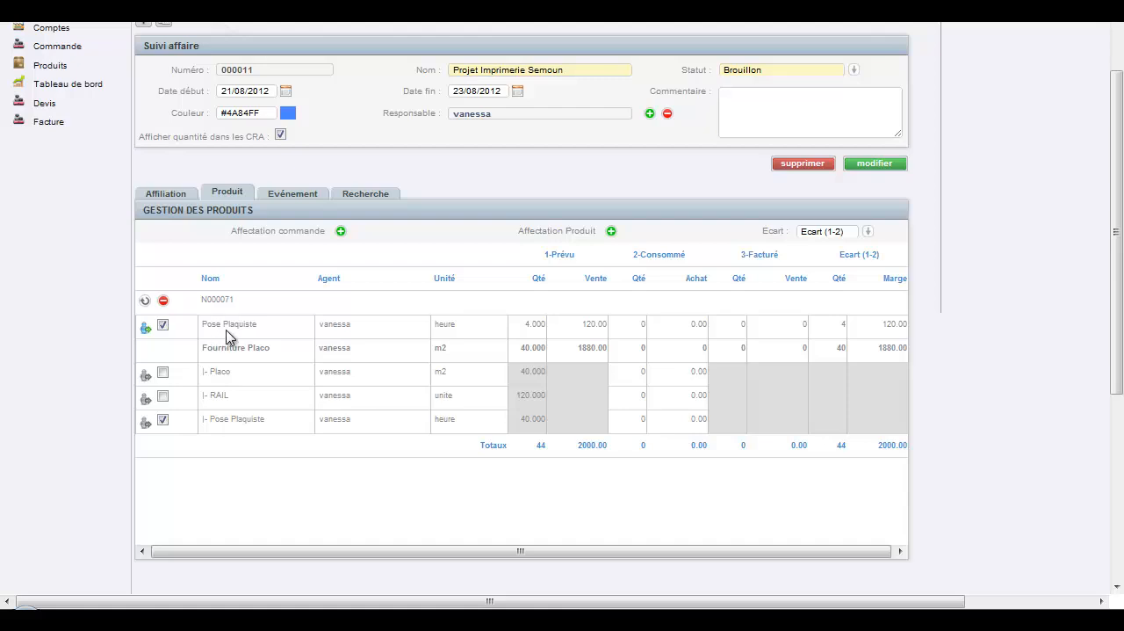
pyautogui.click(146, 430)
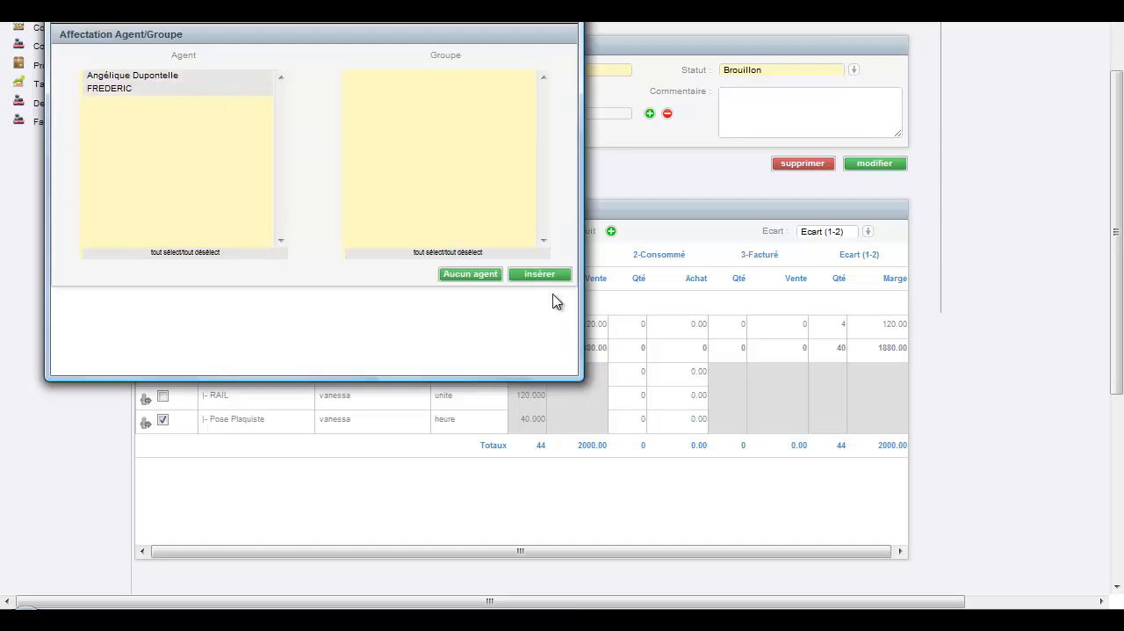
pyautogui.click(531, 274)
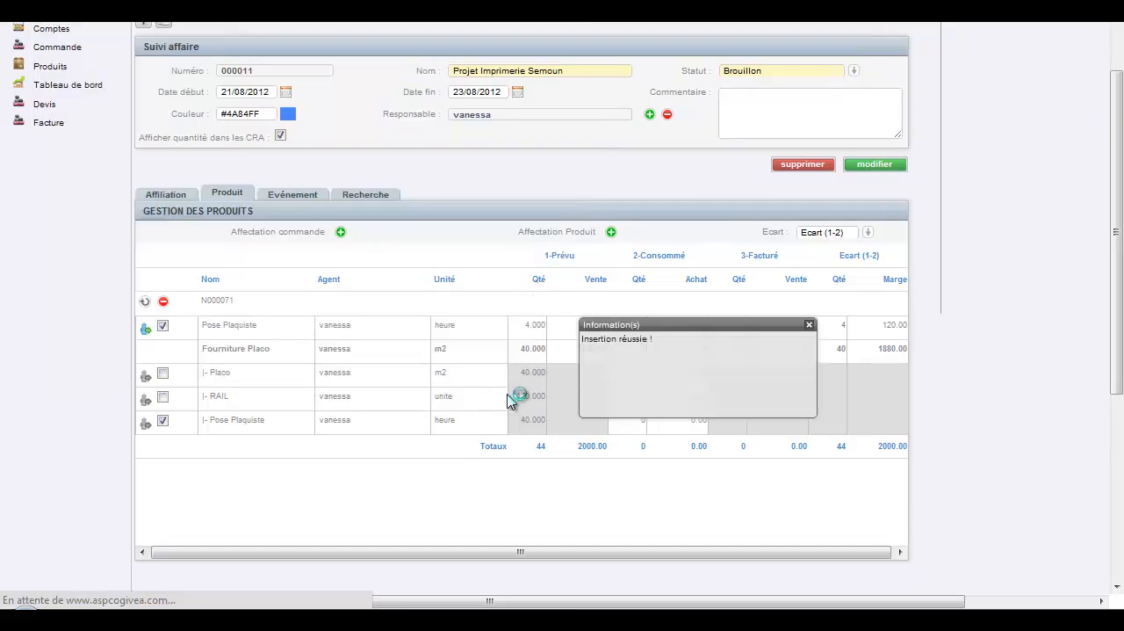
pyautogui.click(808, 326)
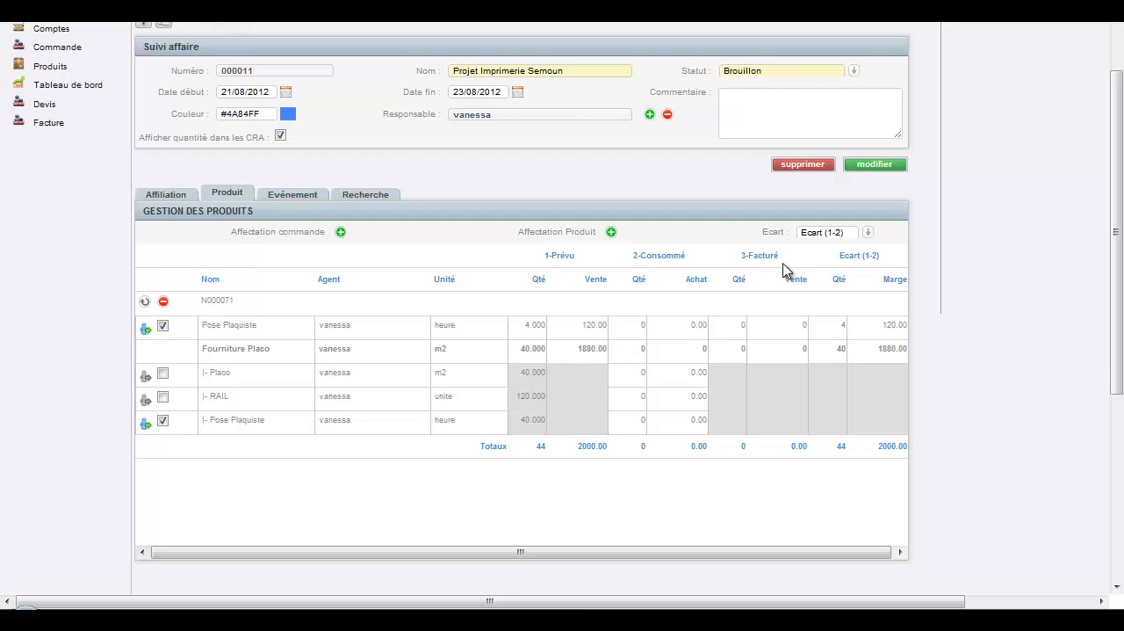
# Set the product table's gap calculation to Ecart (1-3), comparing planned with invoiced figures.
pyautogui.click(868, 234)
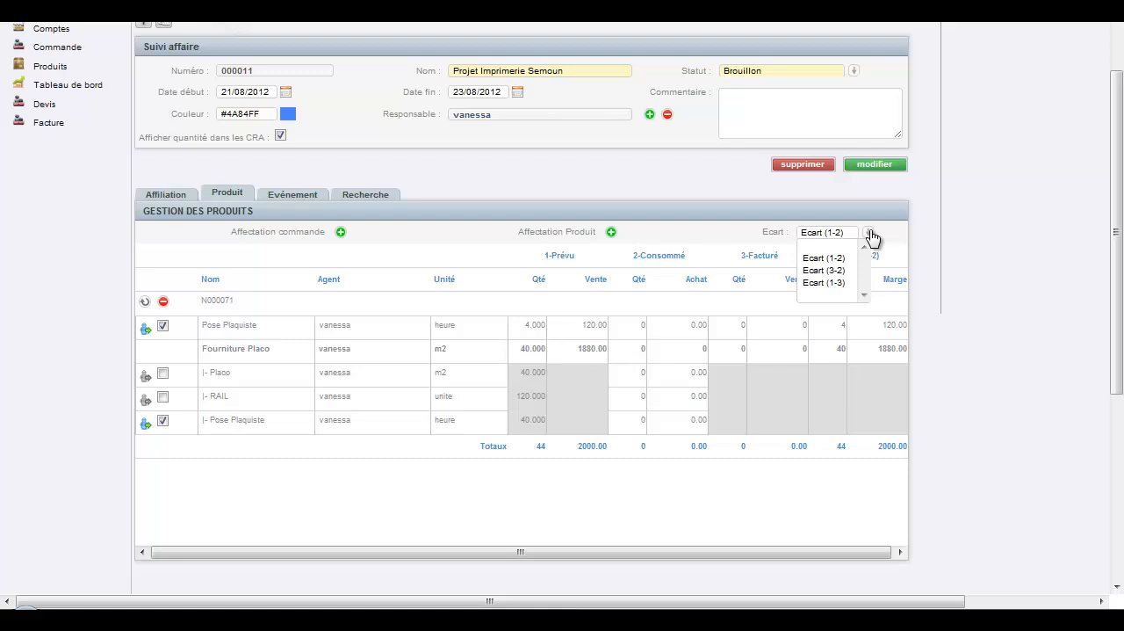
pyautogui.click(843, 283)
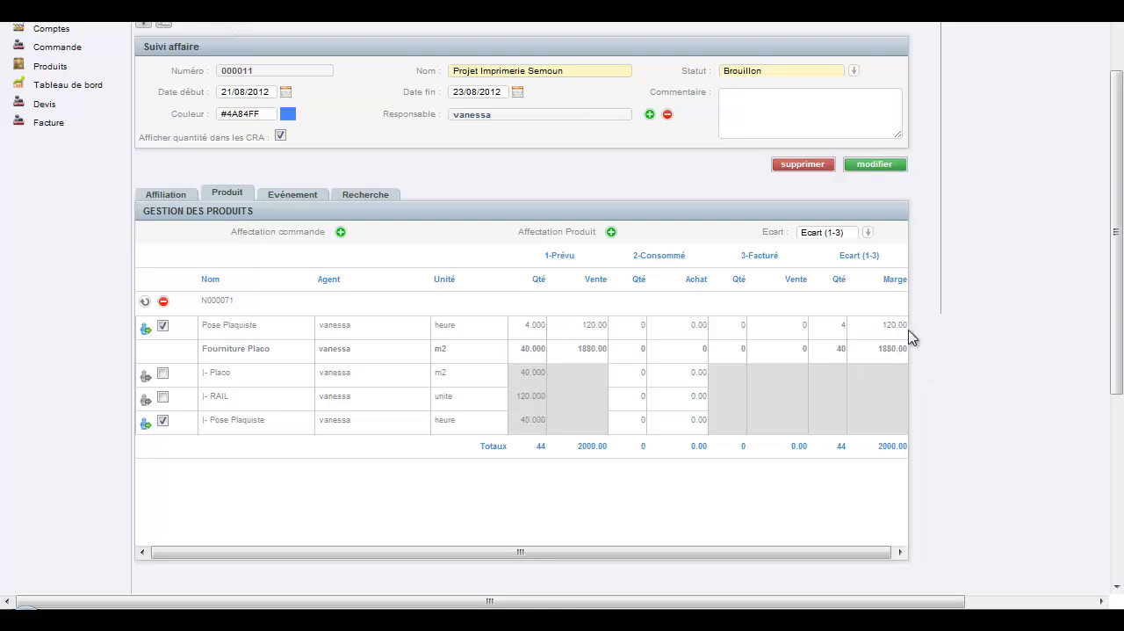
# Start a new event for Projet Imprimerie Semoun and name it Pose placo Semoun.
pyautogui.click(308, 197)
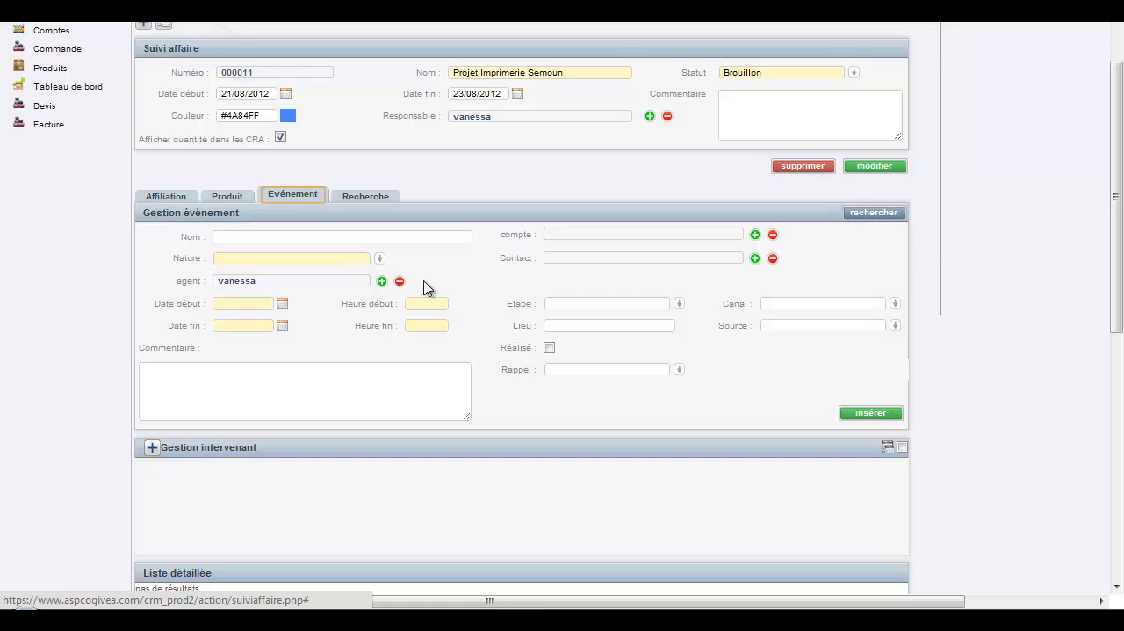
pyautogui.click(309, 235)
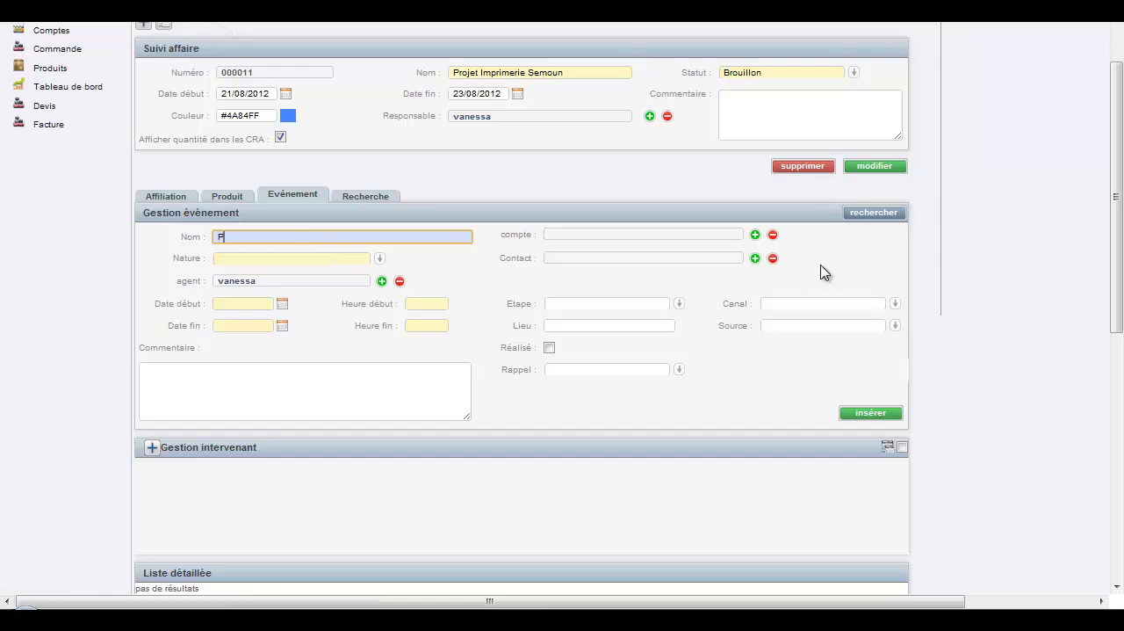
pyautogui.write('Pose placo Semoun')
# Search the accounts for the name semoun and link IMPRIMERIE SEMOUN to the event.
pyautogui.click(756, 235)
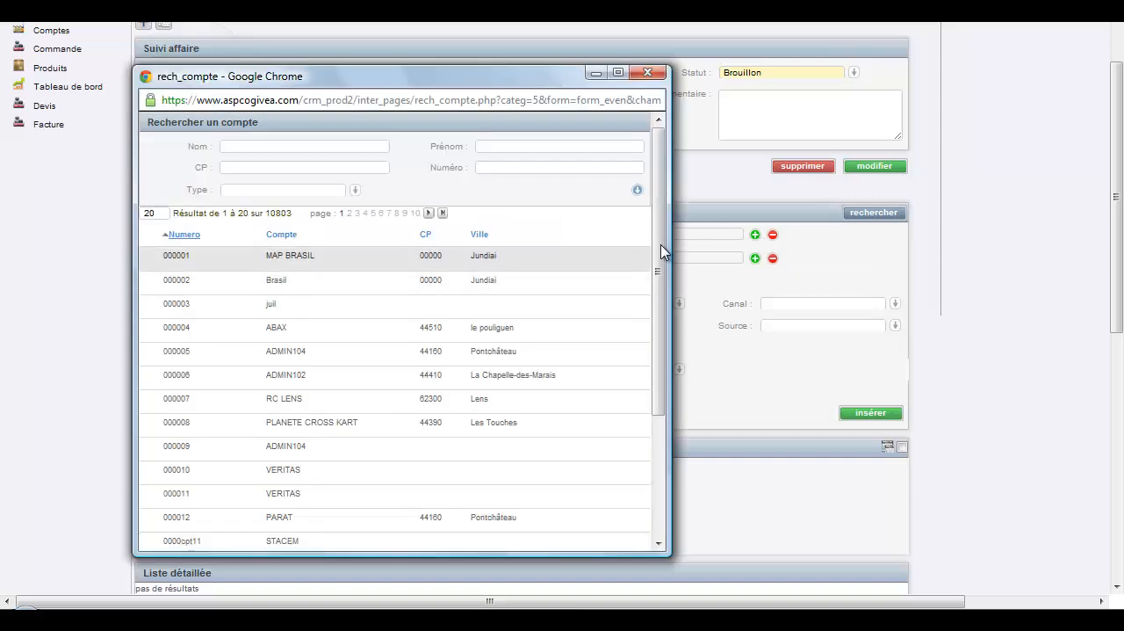
pyautogui.moveTo(659, 202); pyautogui.dragTo(659, 209)
pyautogui.scroll(1, 661, 216)
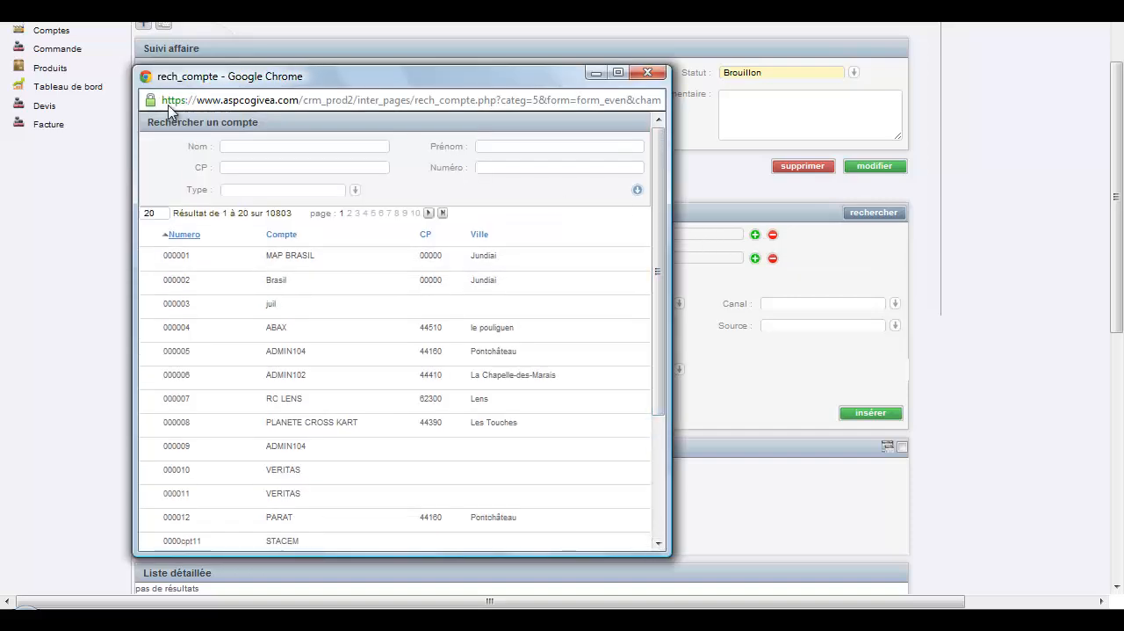
pyautogui.click(355, 191)
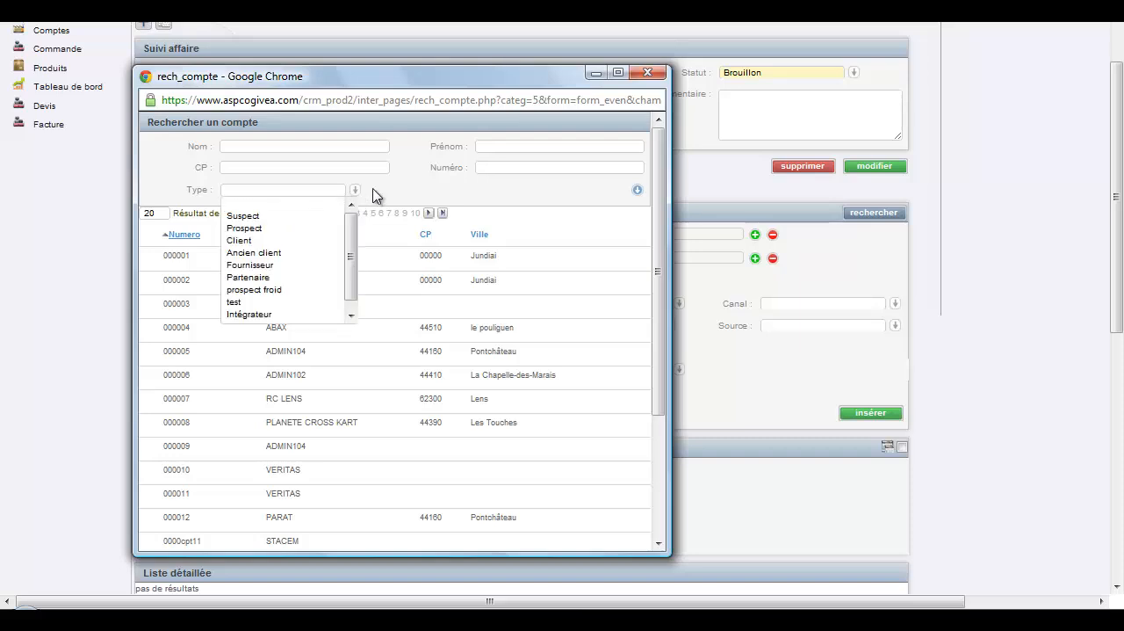
pyautogui.click(331, 147)
pyautogui.write('semoun')
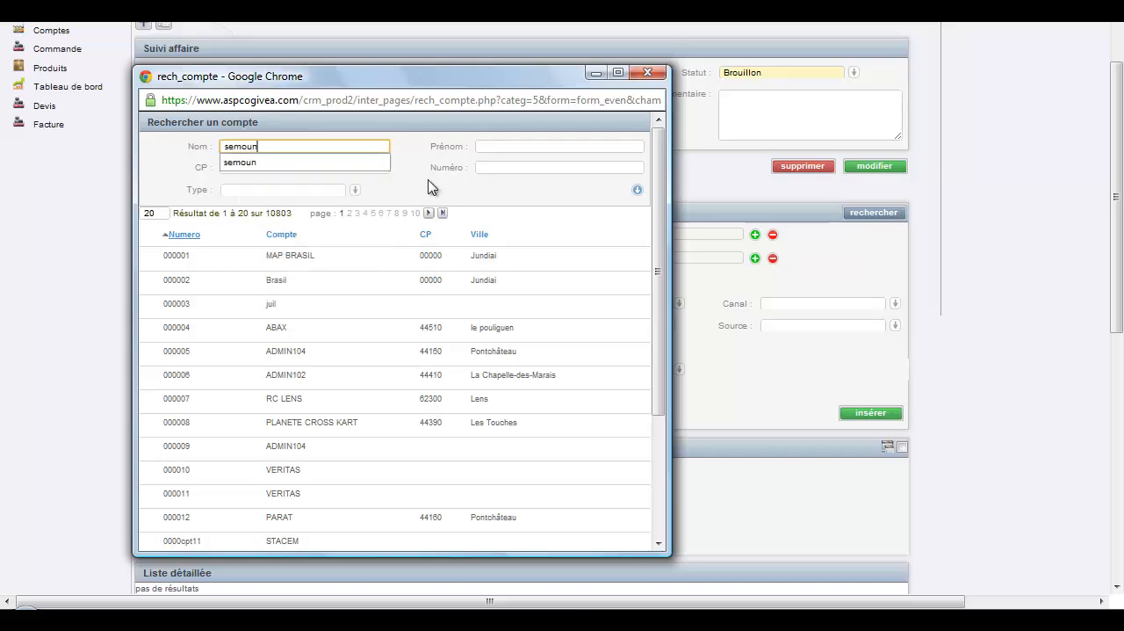
pyautogui.click(638, 190)
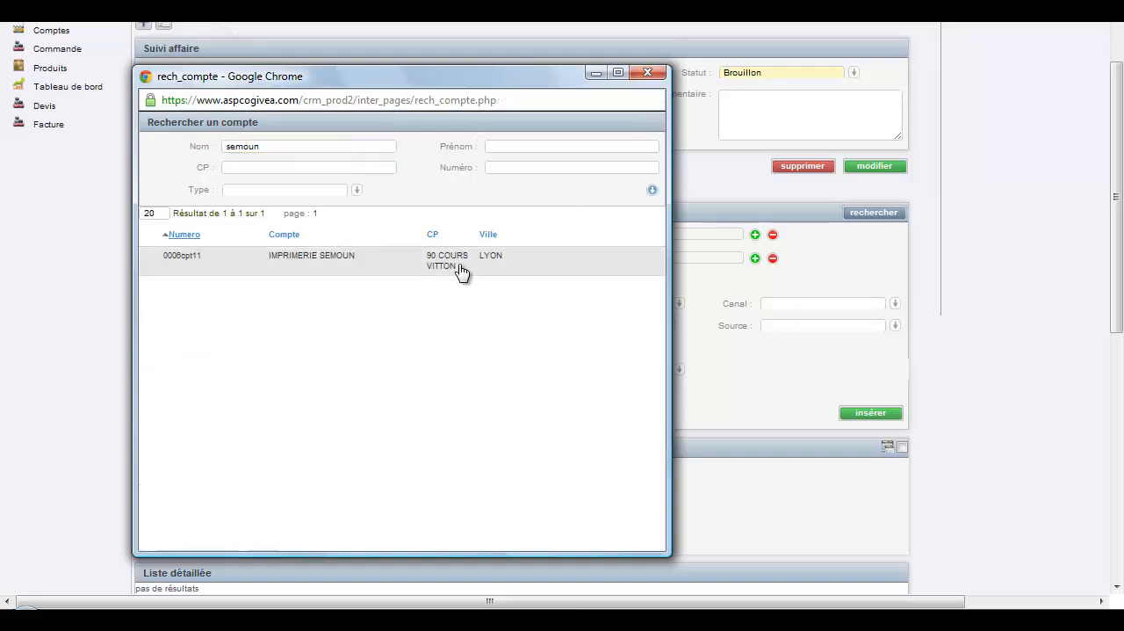
pyautogui.click(458, 269)
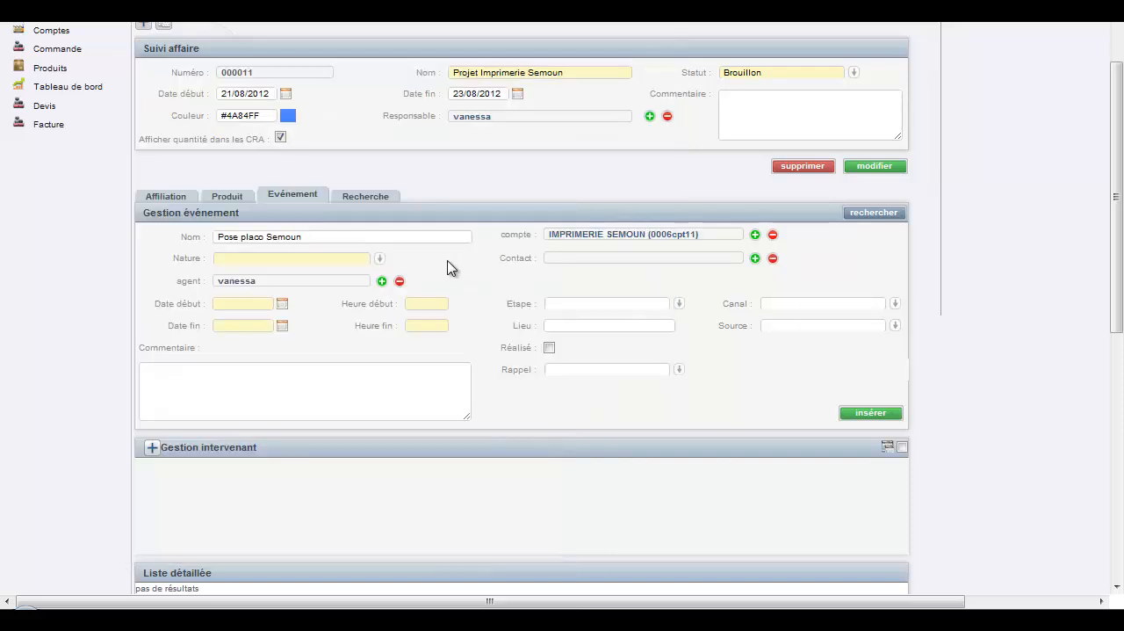
# Set the event's nature to installation and its dates from 21/08/2012 to 23/08/2012.
pyautogui.click(380, 259)
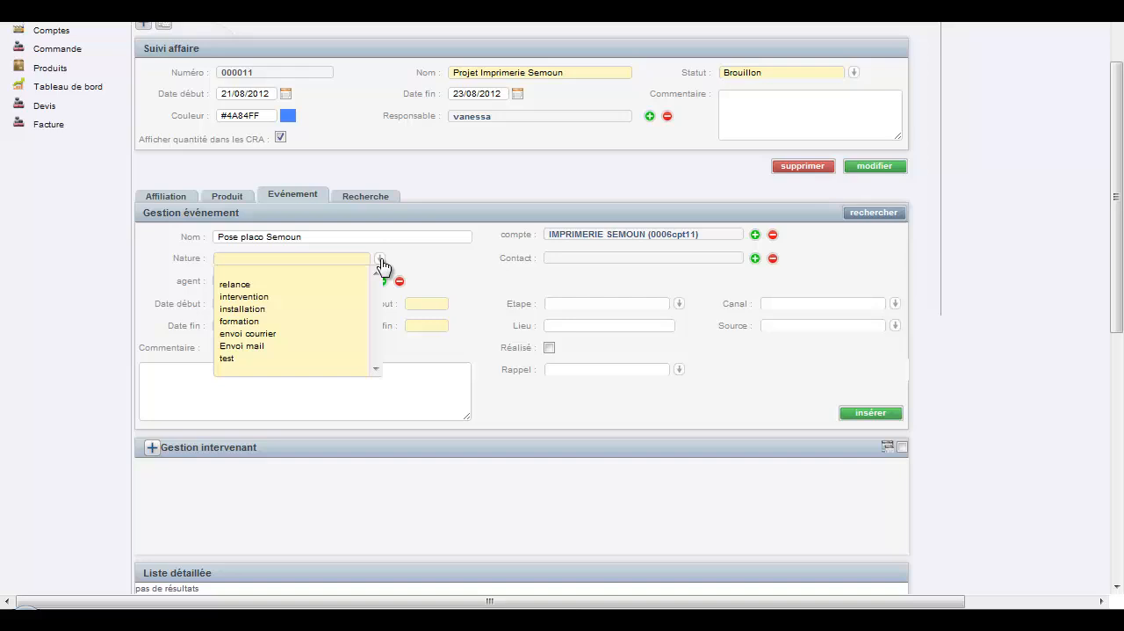
pyautogui.click(339, 310)
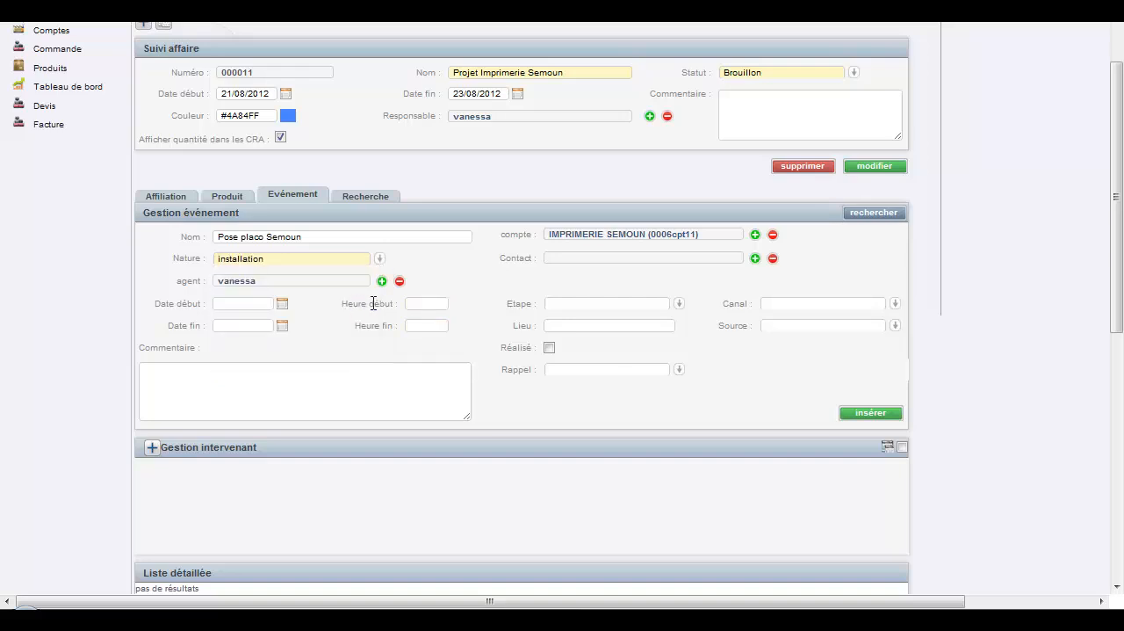
pyautogui.click(282, 309)
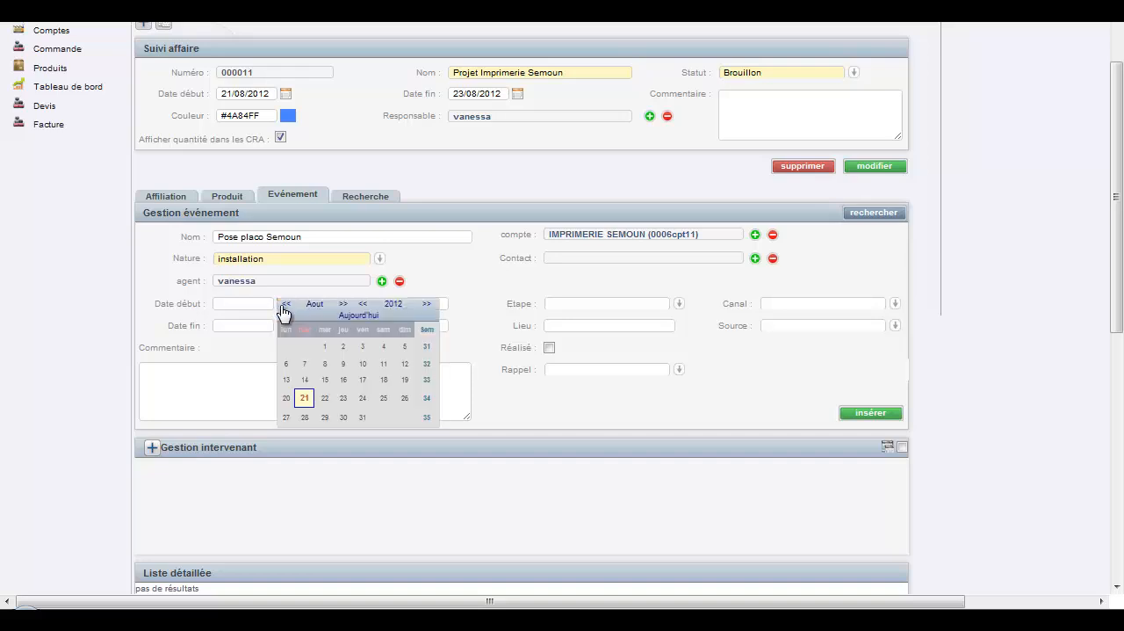
pyautogui.click(303, 397)
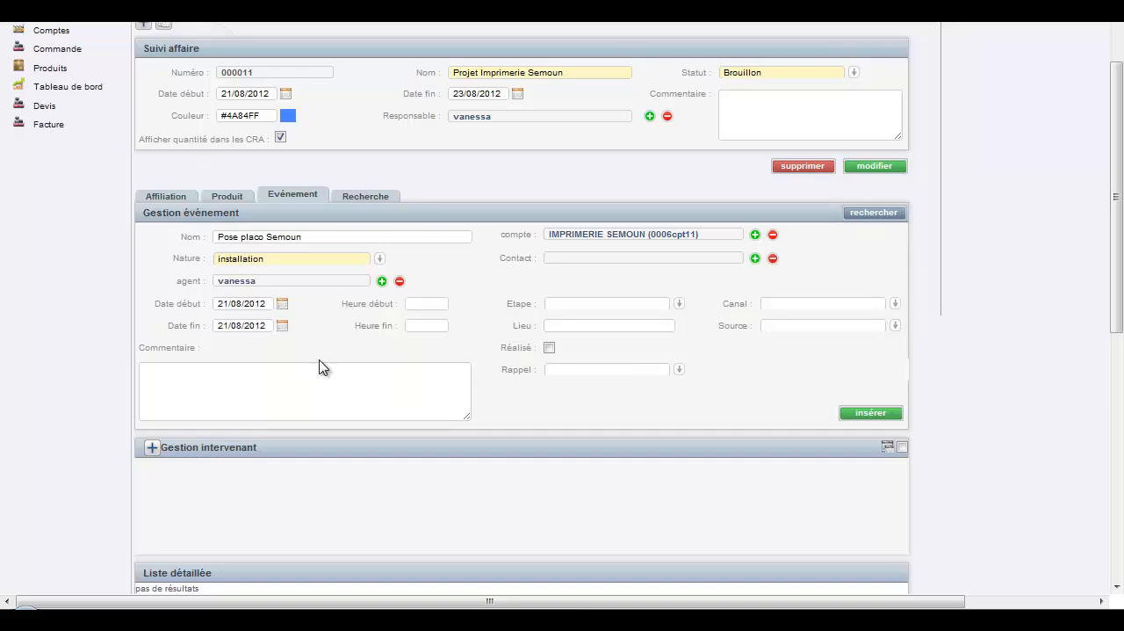
pyautogui.click(282, 326)
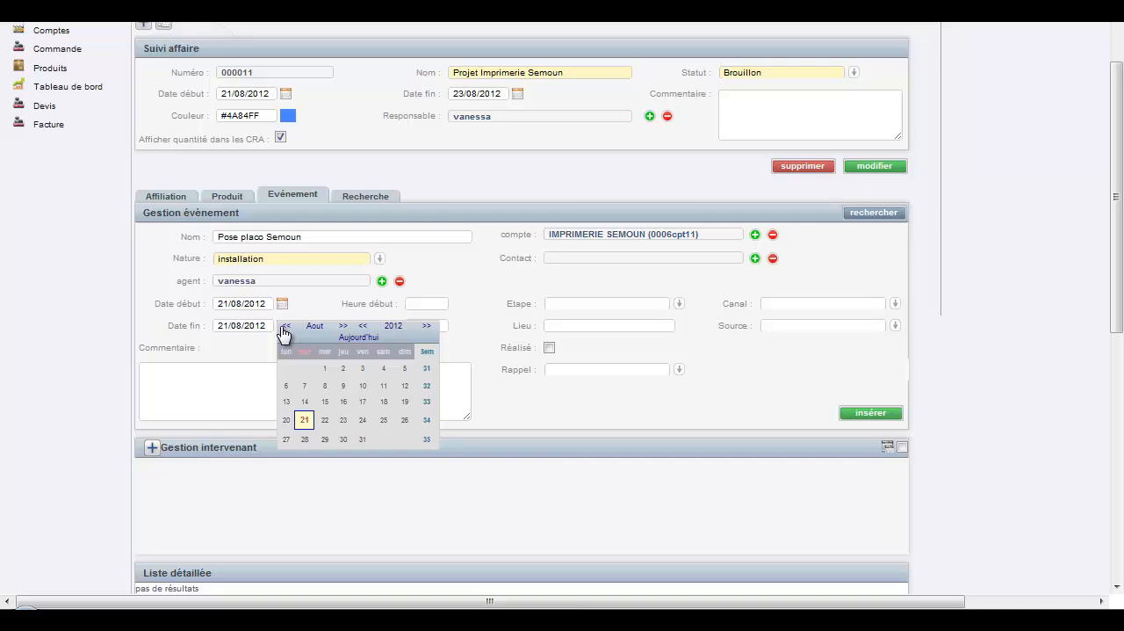
pyautogui.click(344, 420)
# Set the event's start time to 09:00 and its end time to 18:00.
pyautogui.click(424, 304)
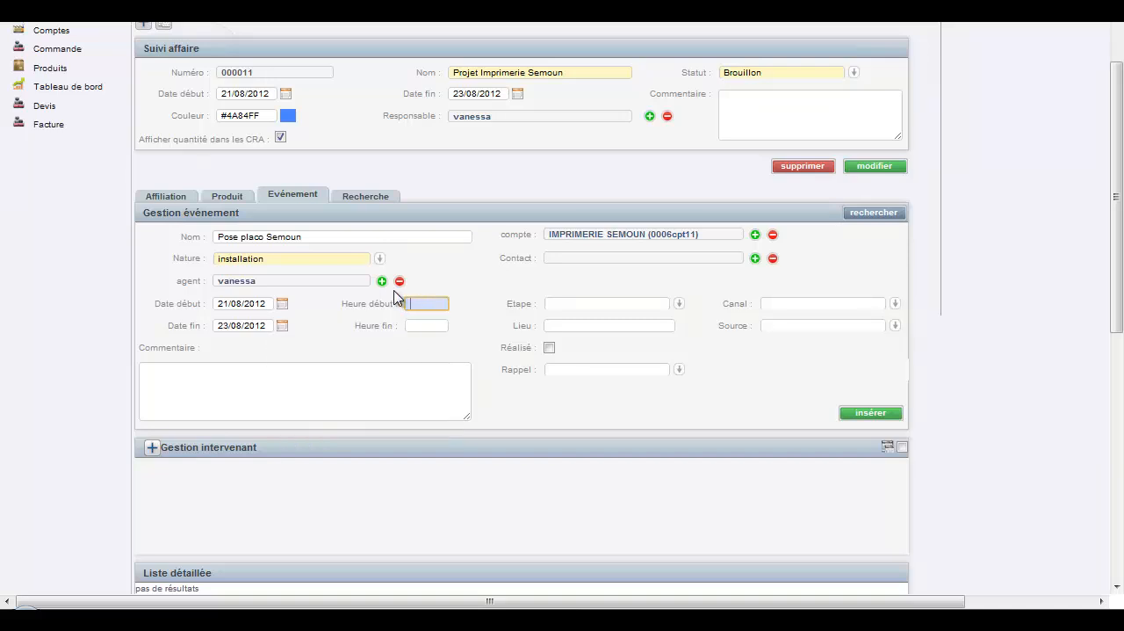
pyautogui.click(416, 304)
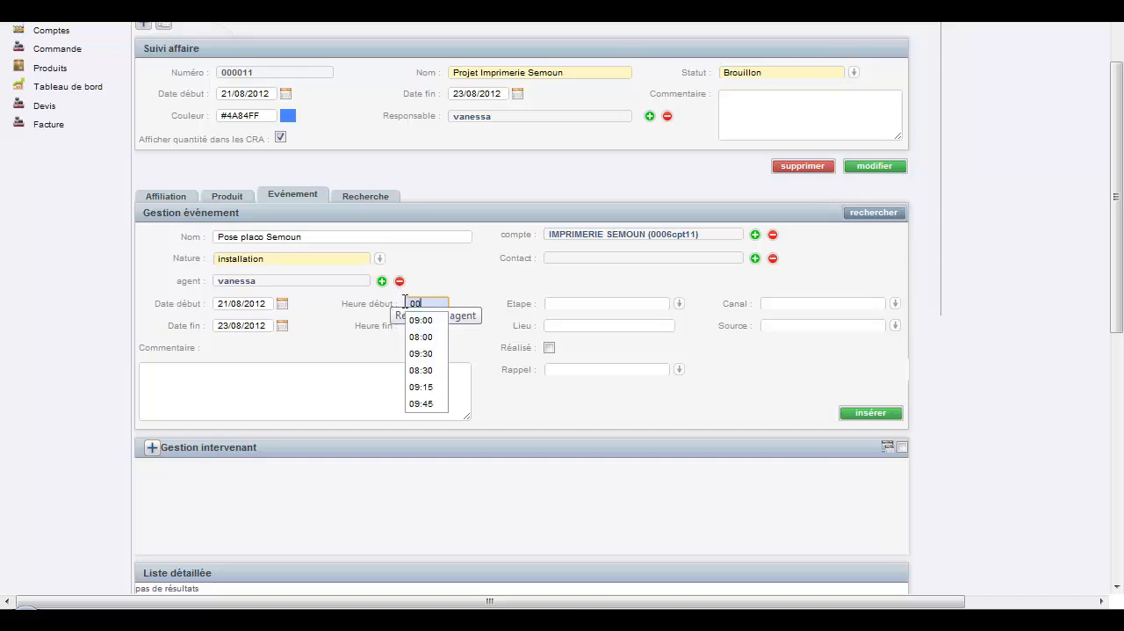
pyautogui.click(424, 318)
pyautogui.click(437, 332)
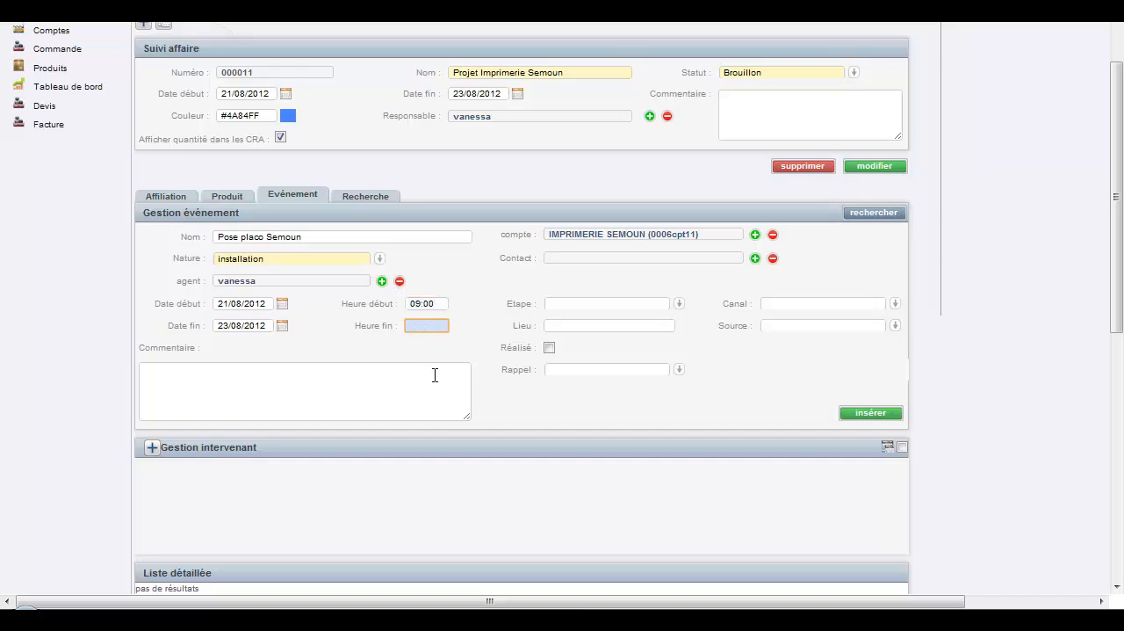
pyautogui.write('18:00')
pyautogui.click(437, 343)
# Set the event's reminder to 1h (heure) and insert the event into the project.
pyautogui.click(681, 374)
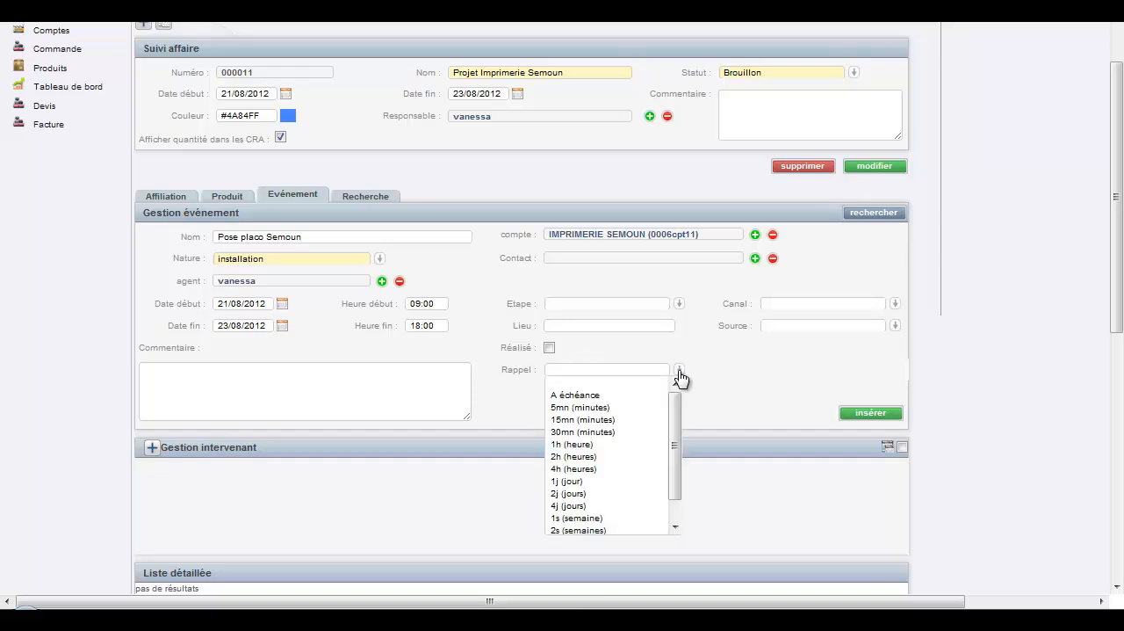
pyautogui.scroll(-1, 679, 415)
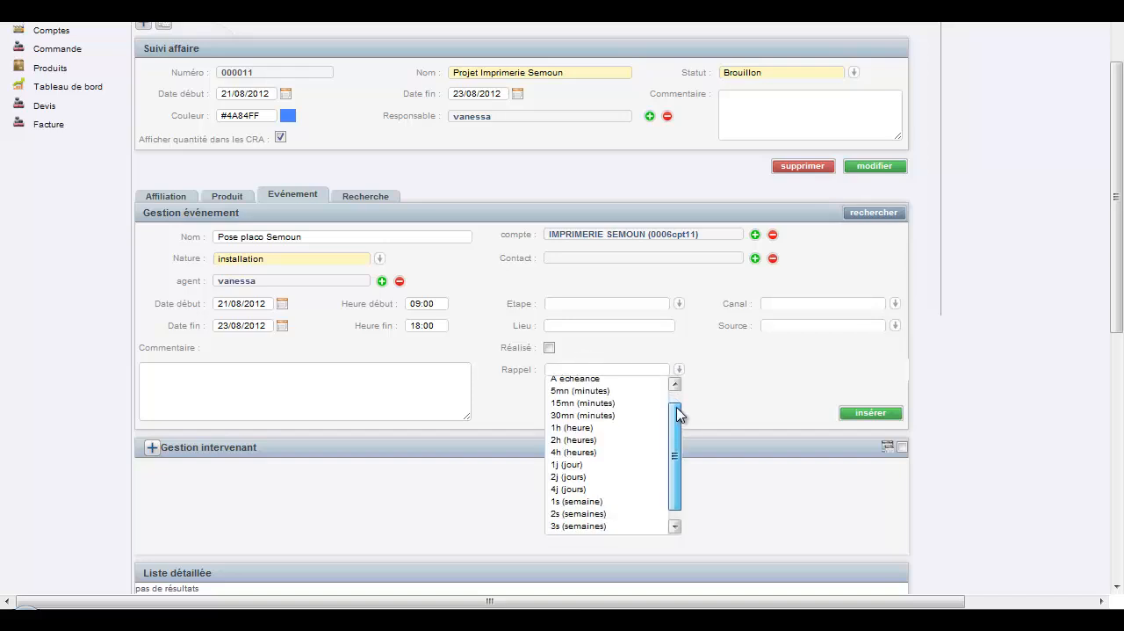
pyautogui.scroll(1, 678, 414)
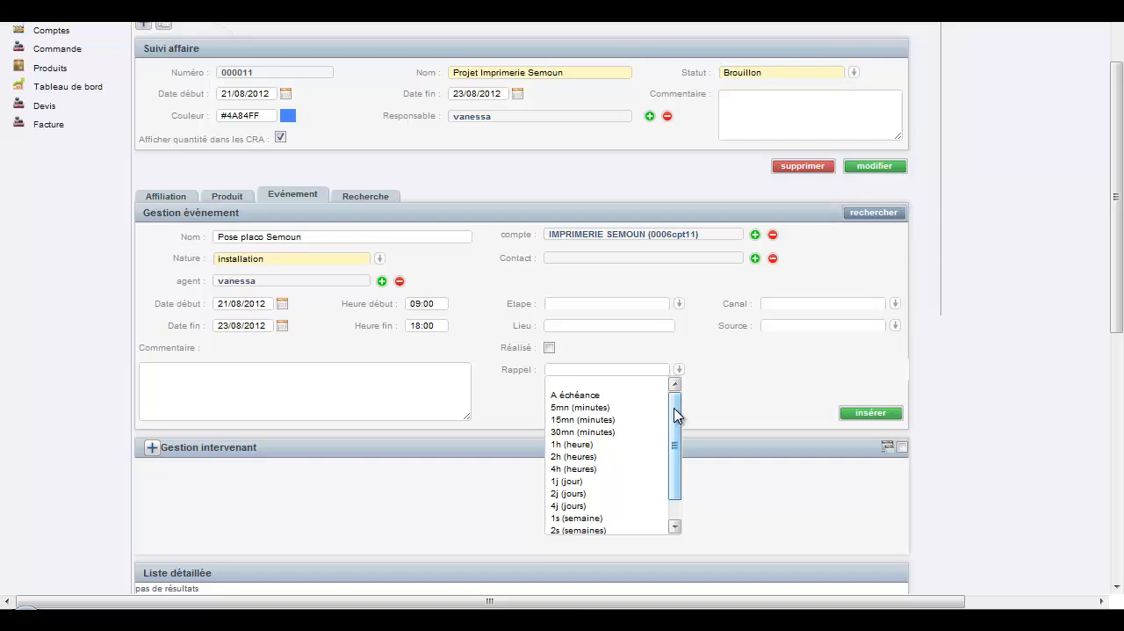
pyautogui.moveTo(677, 415); pyautogui.dragTo(678, 427)
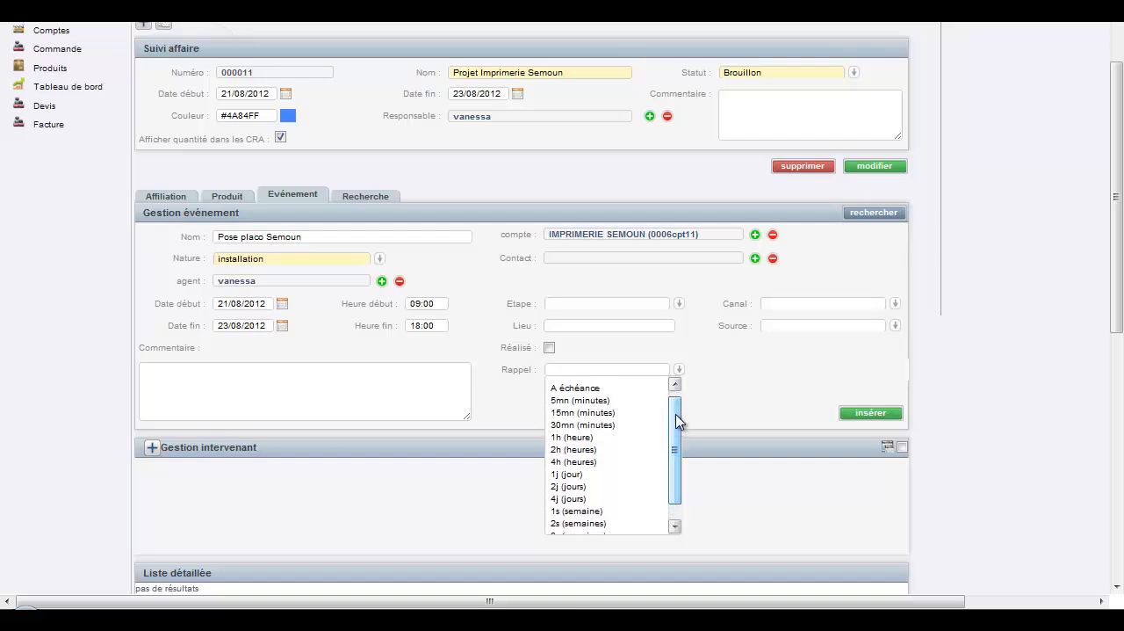
pyautogui.click(618, 436)
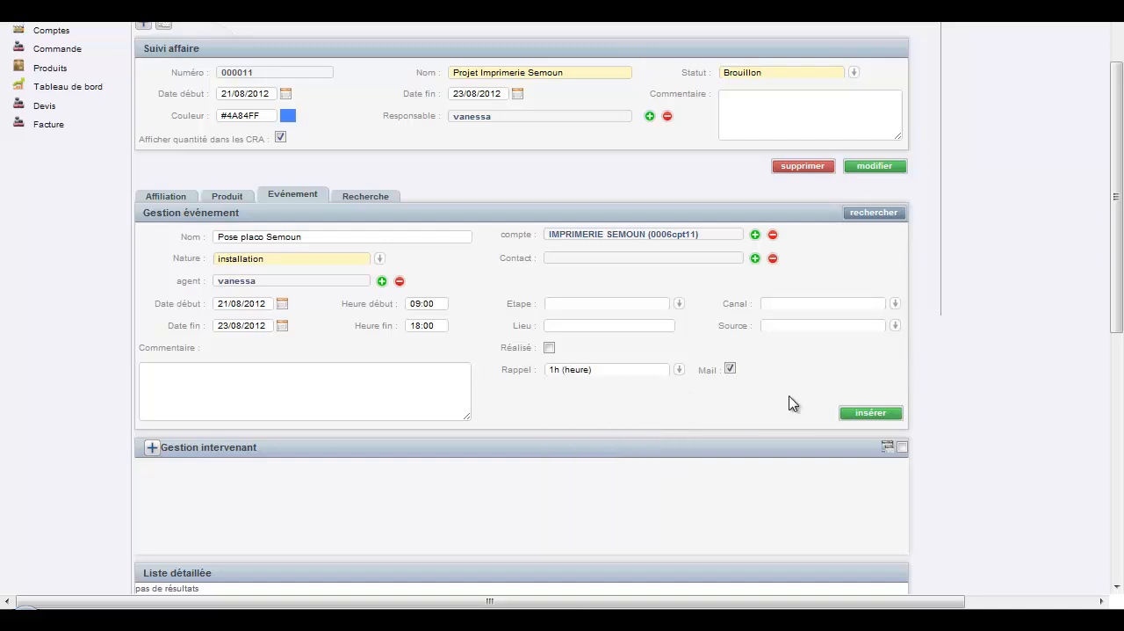
pyautogui.click(854, 414)
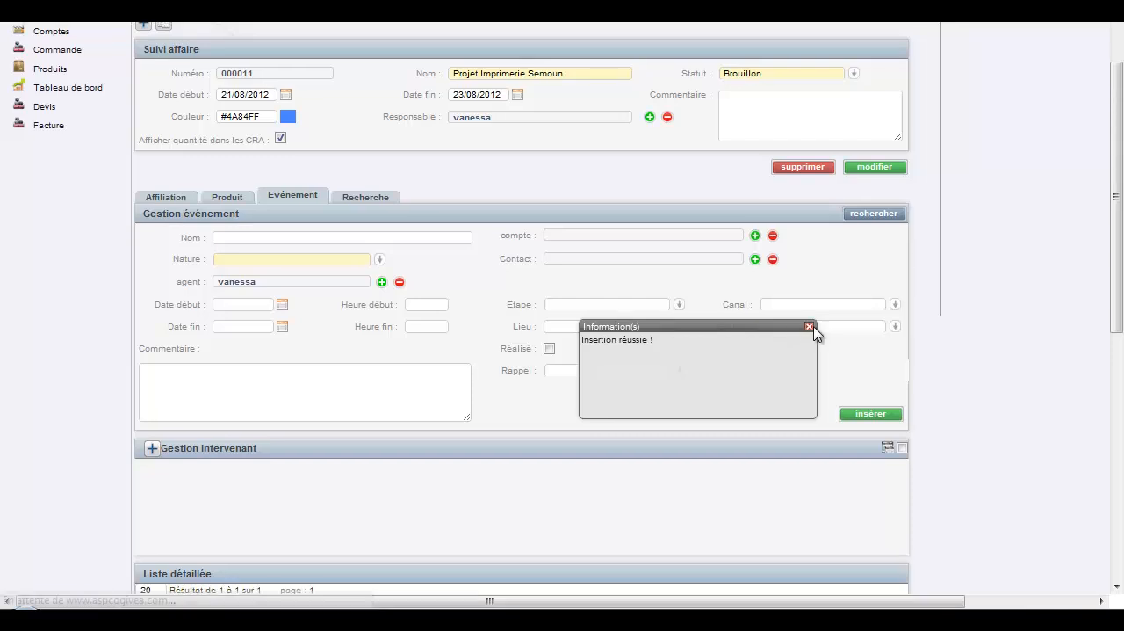
pyautogui.click(810, 326)
pyautogui.scroll(-1, 553, 427)
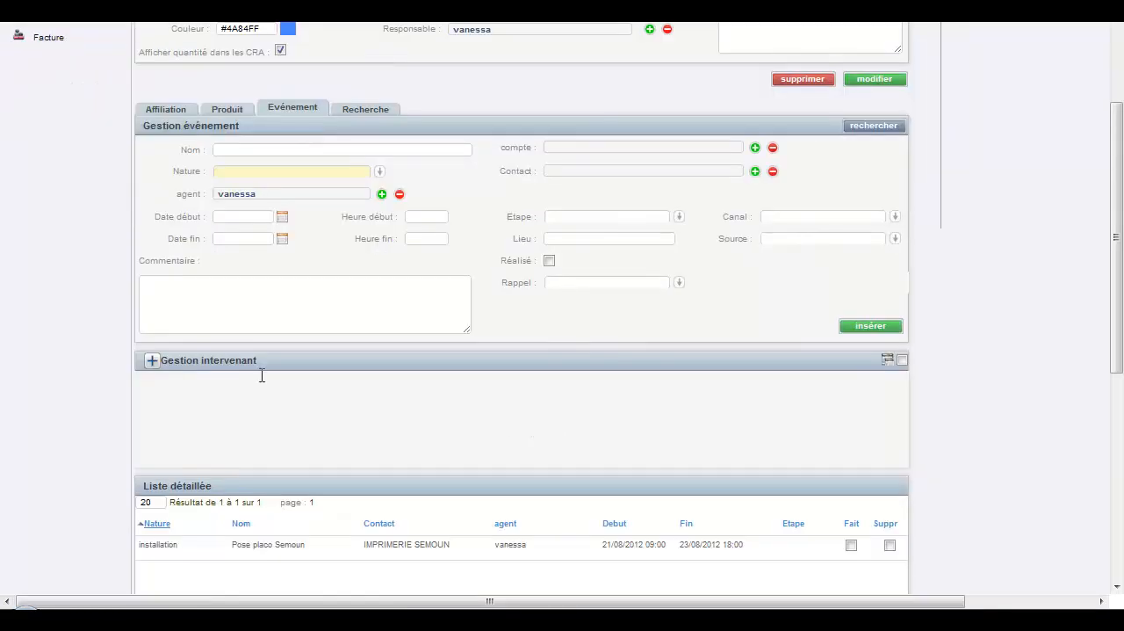
# Add two agents with the ADMINISTRATEUR function as participants (intervenants) in the Pose placo Semoun event.
pyautogui.click(153, 363)
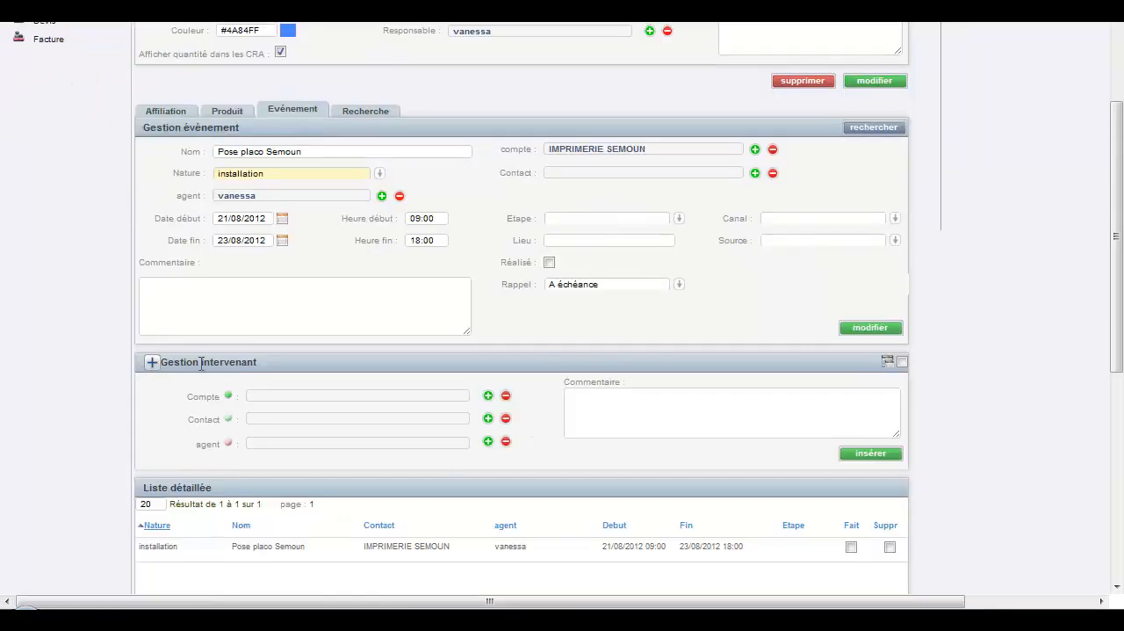
pyautogui.scroll(-1, 204, 388)
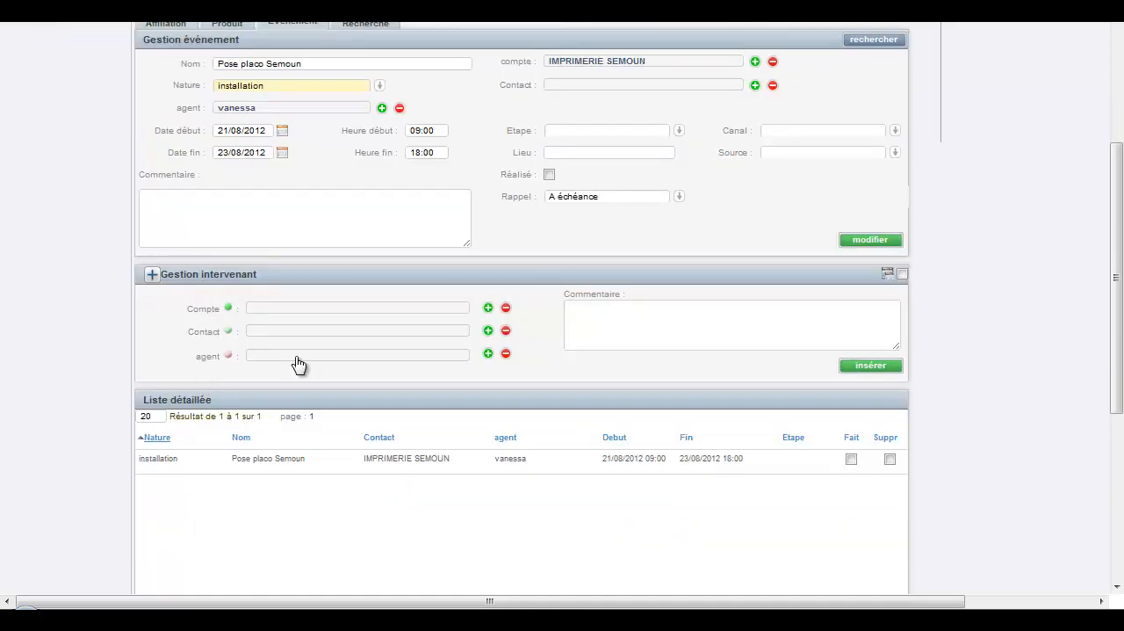
pyautogui.click(489, 355)
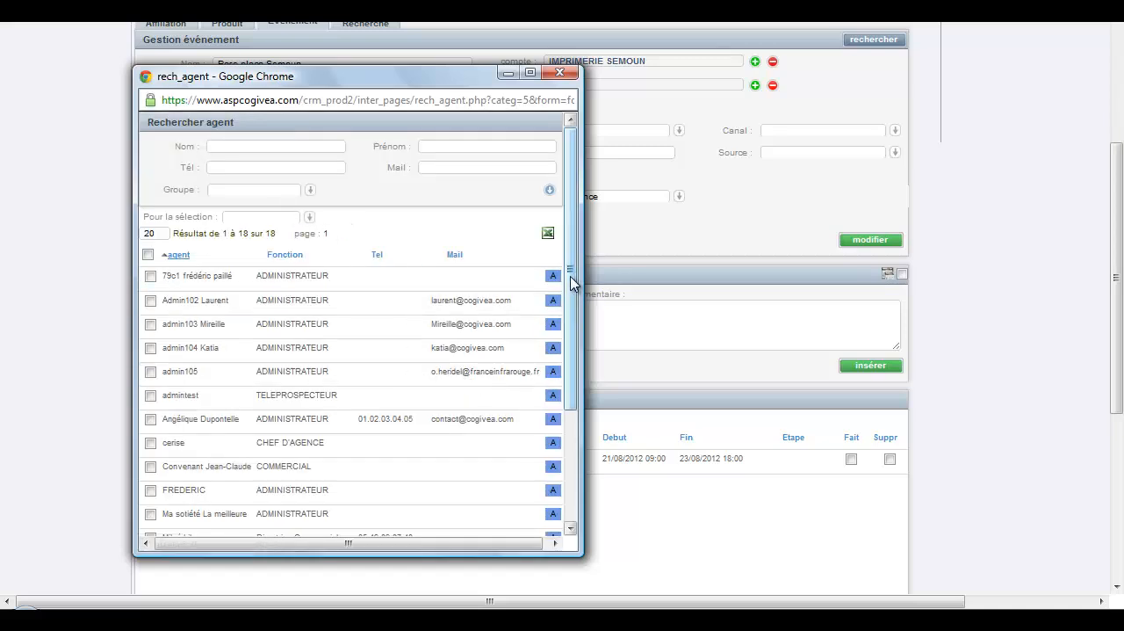
pyautogui.moveTo(572, 281); pyautogui.dragTo(567, 359)
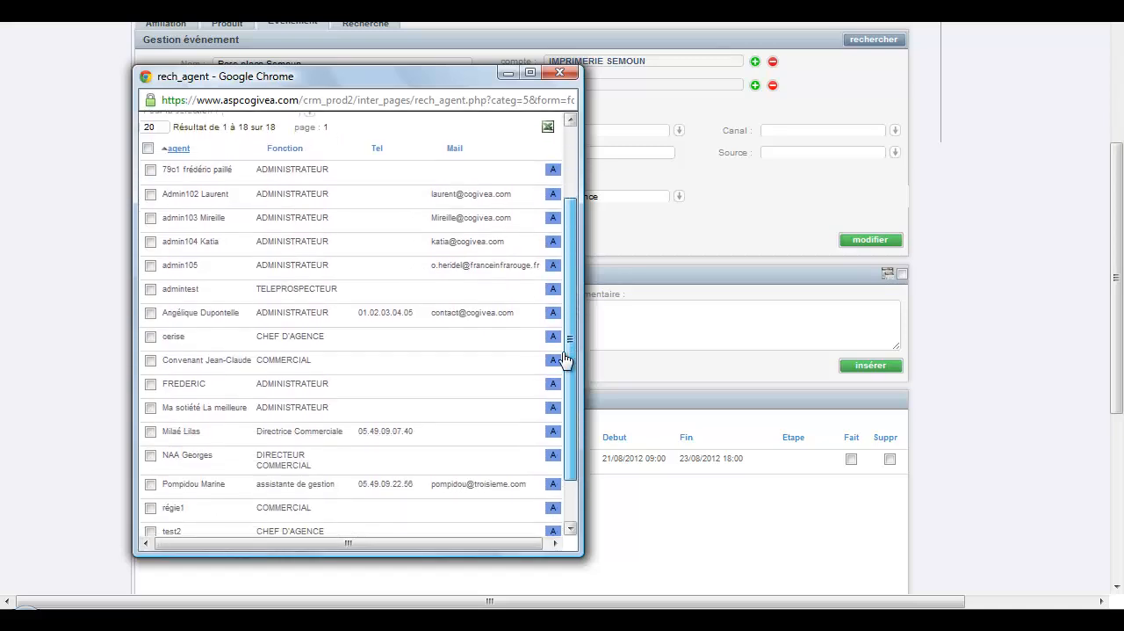
pyautogui.click(150, 384)
pyautogui.click(150, 313)
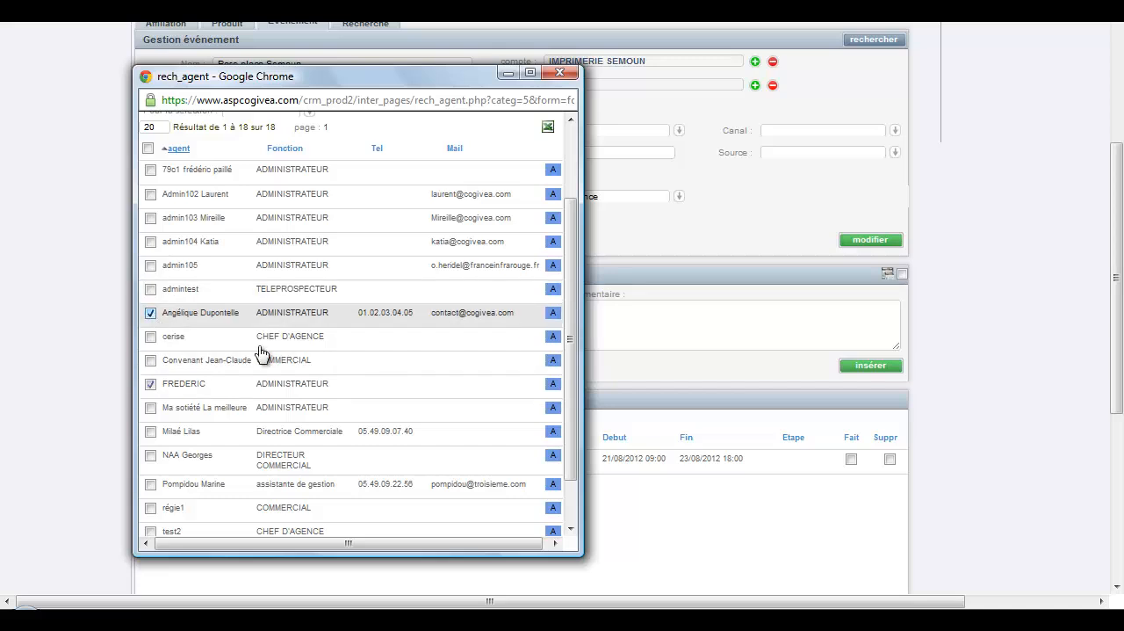
pyautogui.scroll(3, 576, 240)
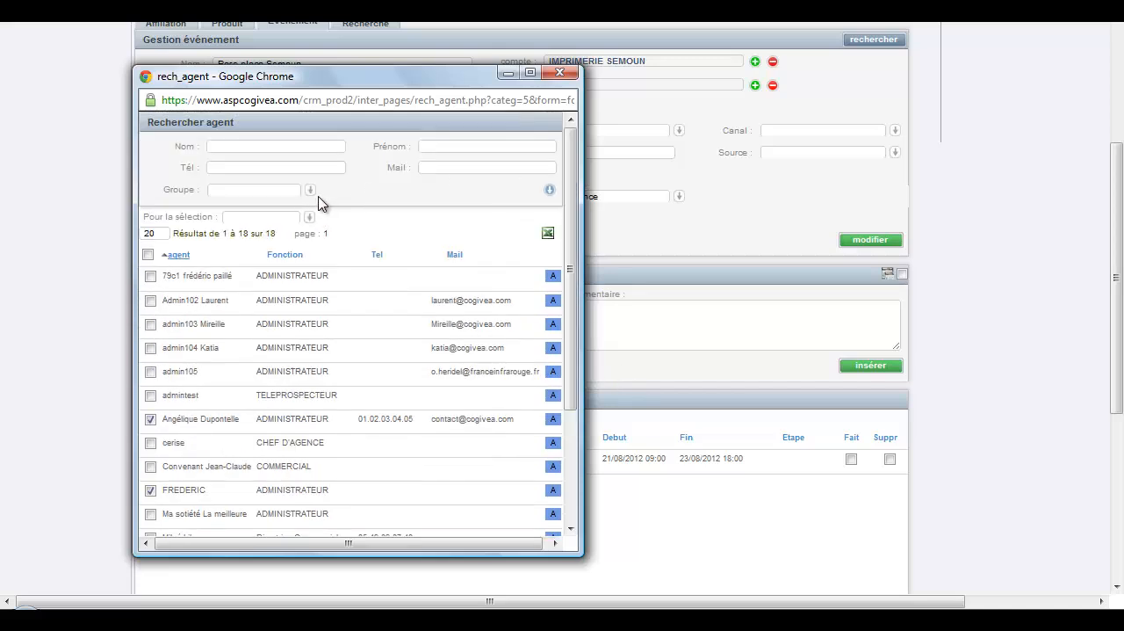
pyautogui.click(306, 217)
pyautogui.click(264, 242)
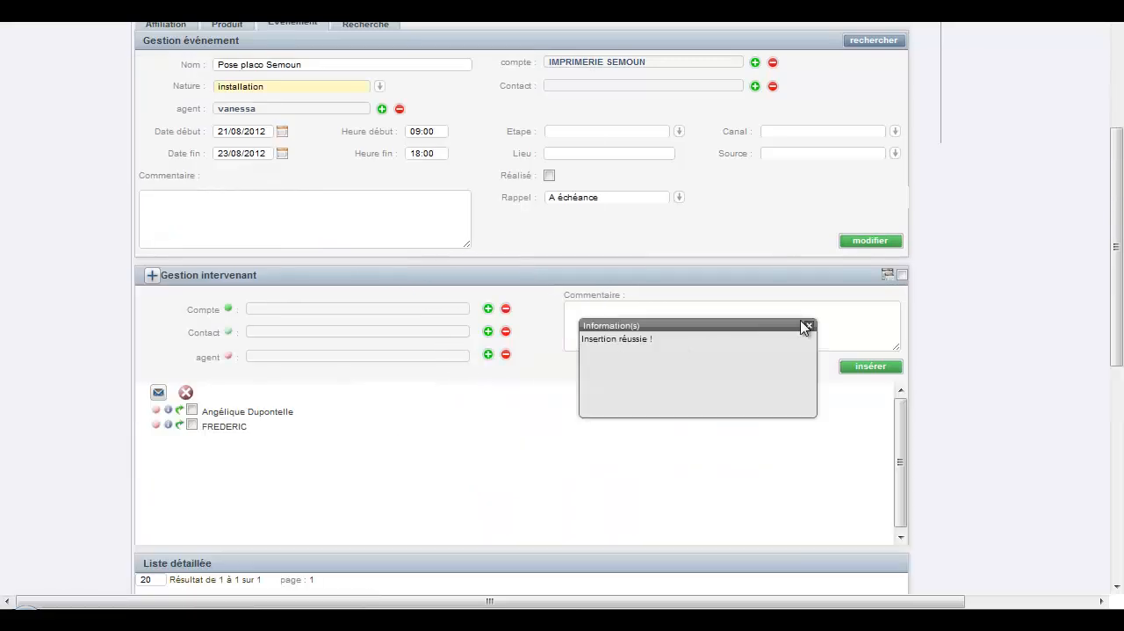
pyautogui.click(809, 328)
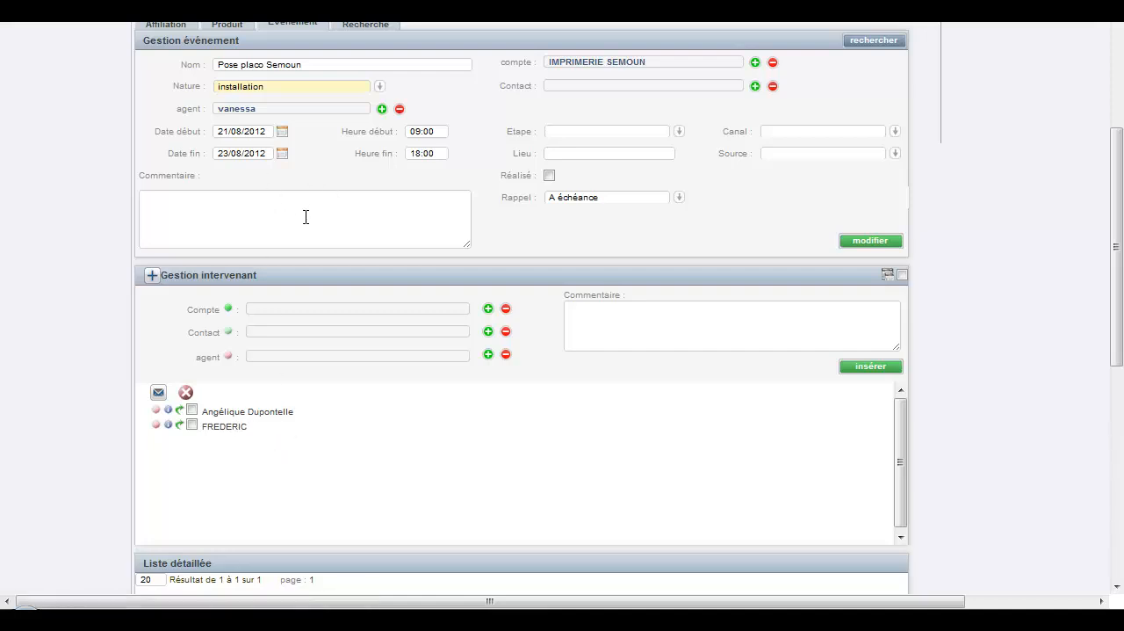
# Open the Agenda to view the Pose placo Semoun event in the day's planning.
pyautogui.scroll(-1, 304, 239)
pyautogui.scroll(2, 332, 299)
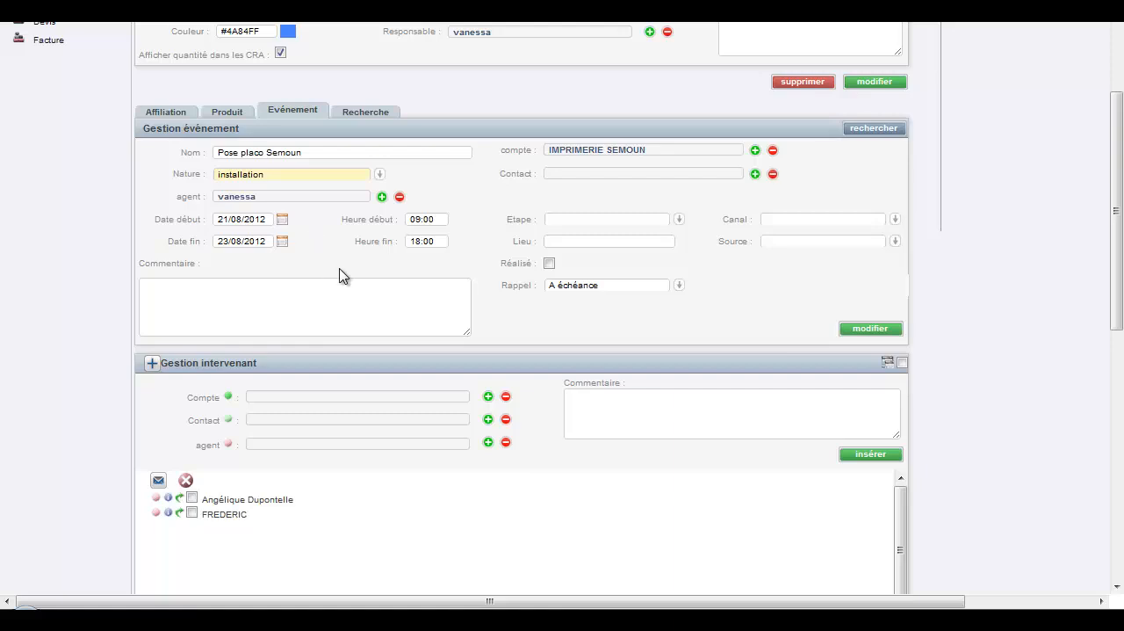
pyautogui.scroll(1, 339, 270)
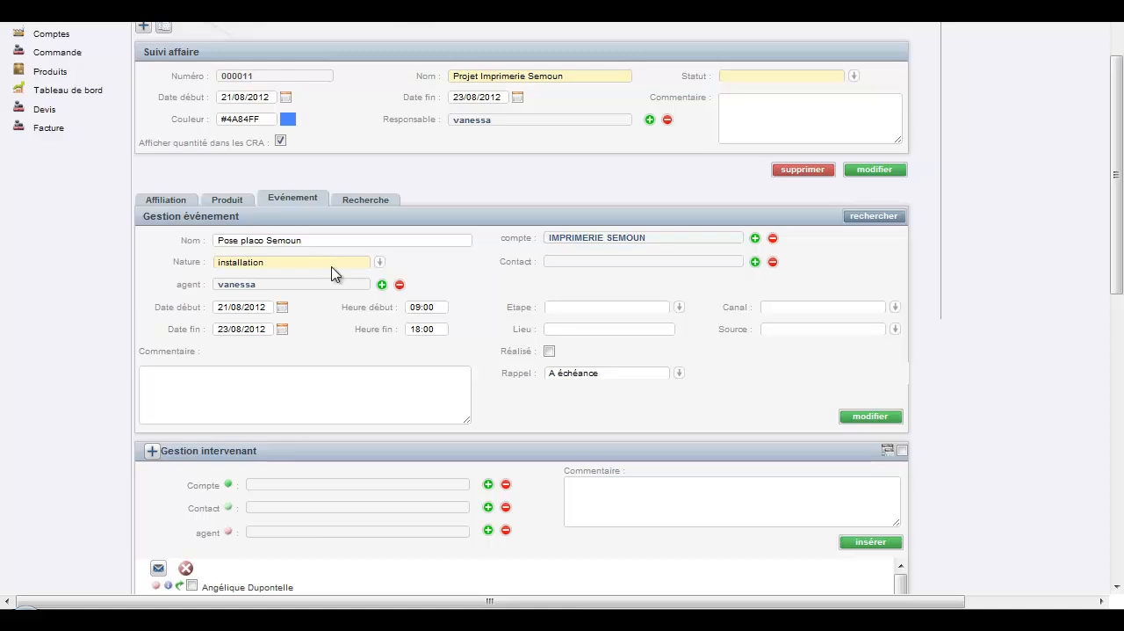
pyautogui.scroll(1, 268, 174)
pyautogui.click(103, 60)
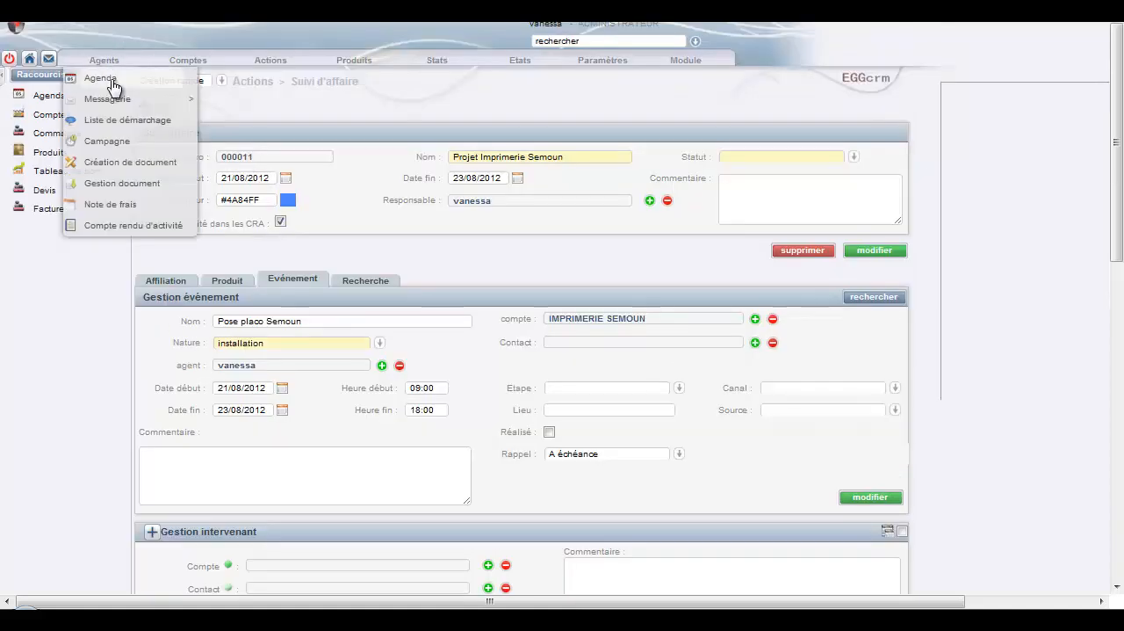
pyautogui.click(93, 81)
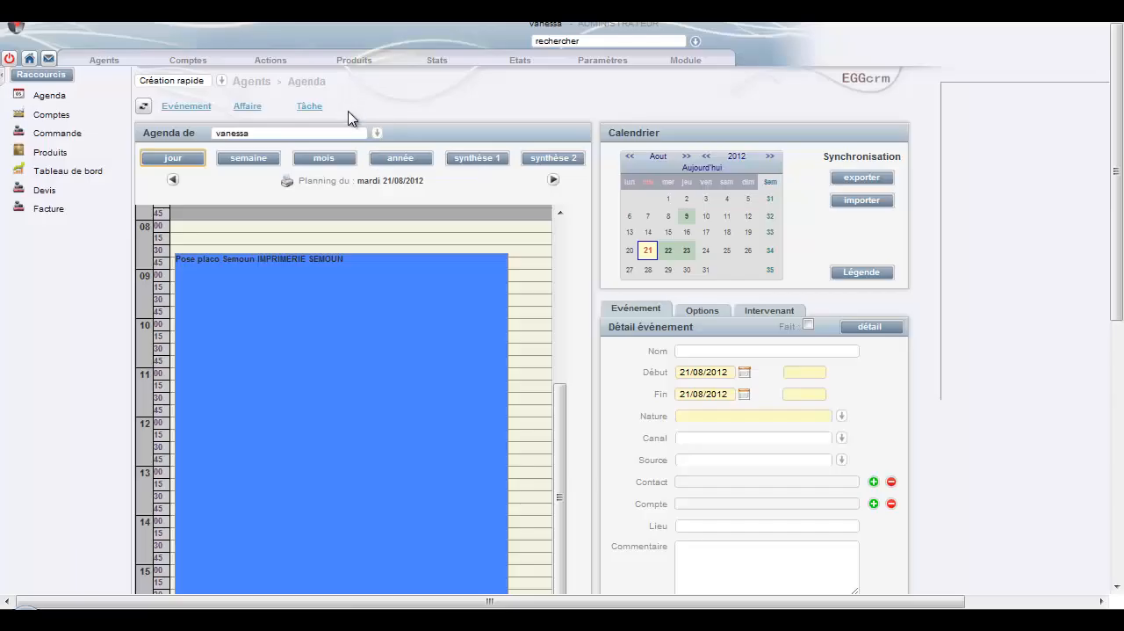
# Switch the Agenda to the other participating agent and view the details of the Pose placo Semoun event.
pyautogui.click(376, 134)
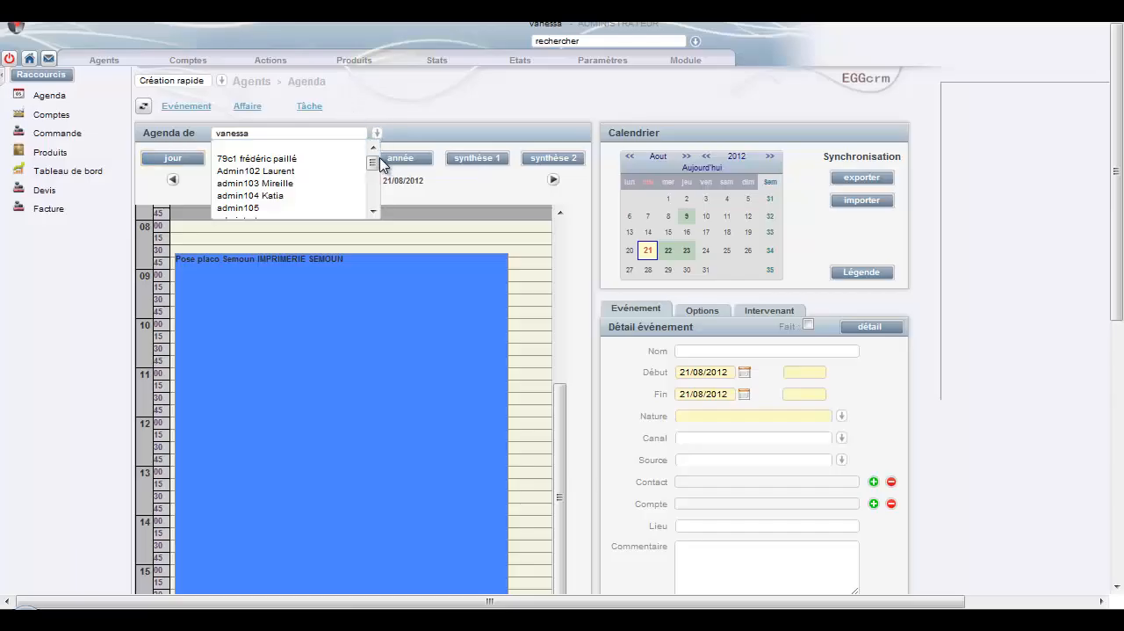
pyautogui.moveTo(376, 160); pyautogui.dragTo(378, 172)
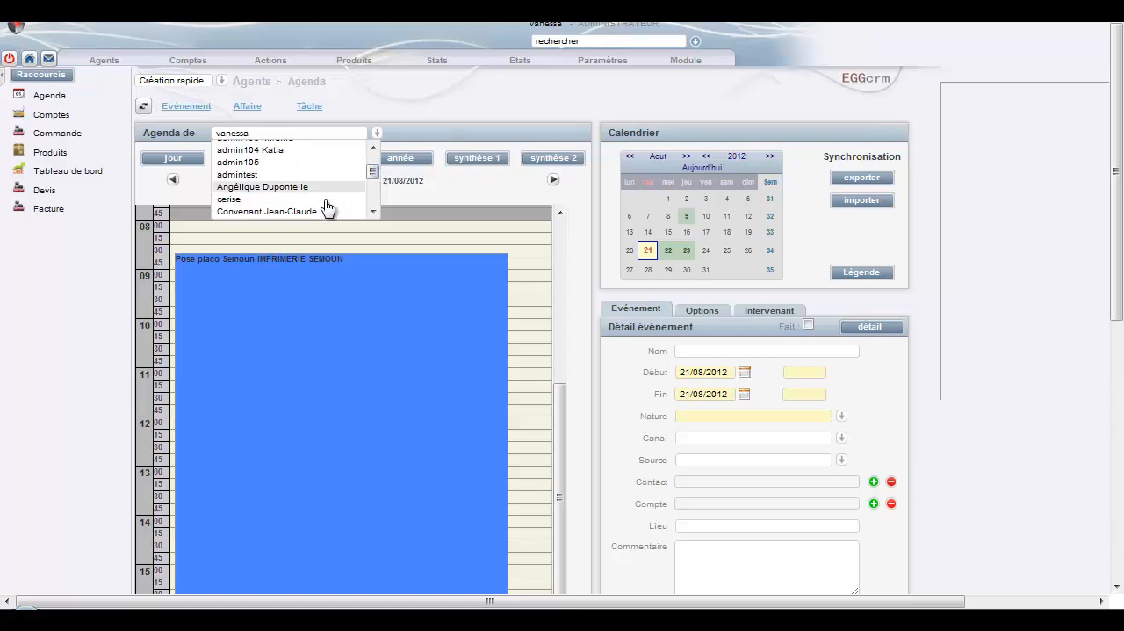
pyautogui.click(338, 188)
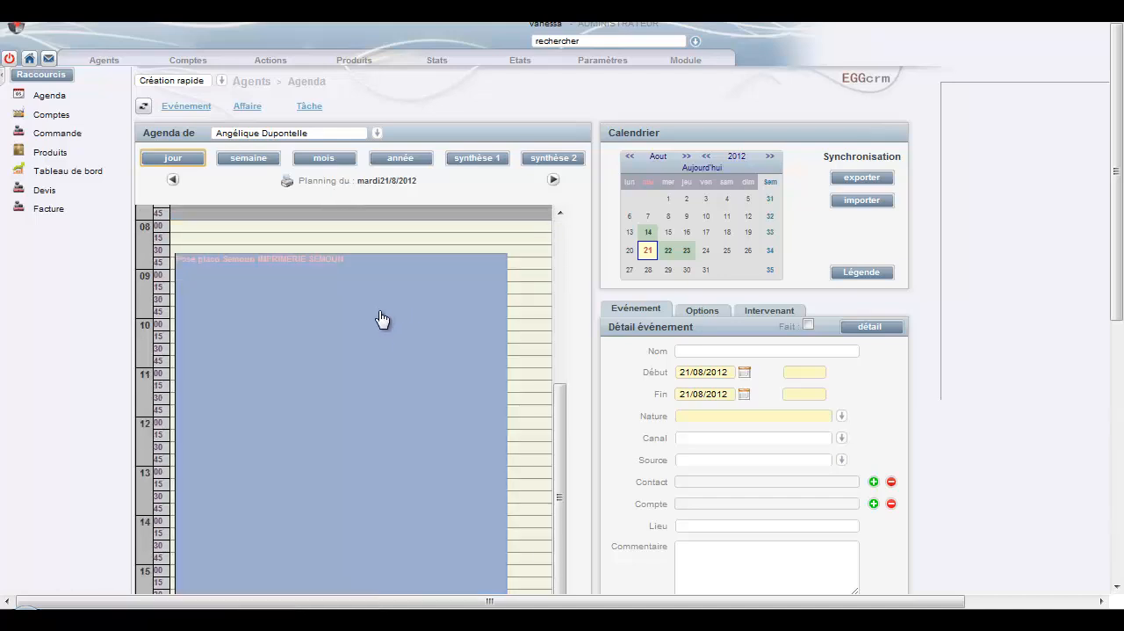
pyautogui.click(383, 318)
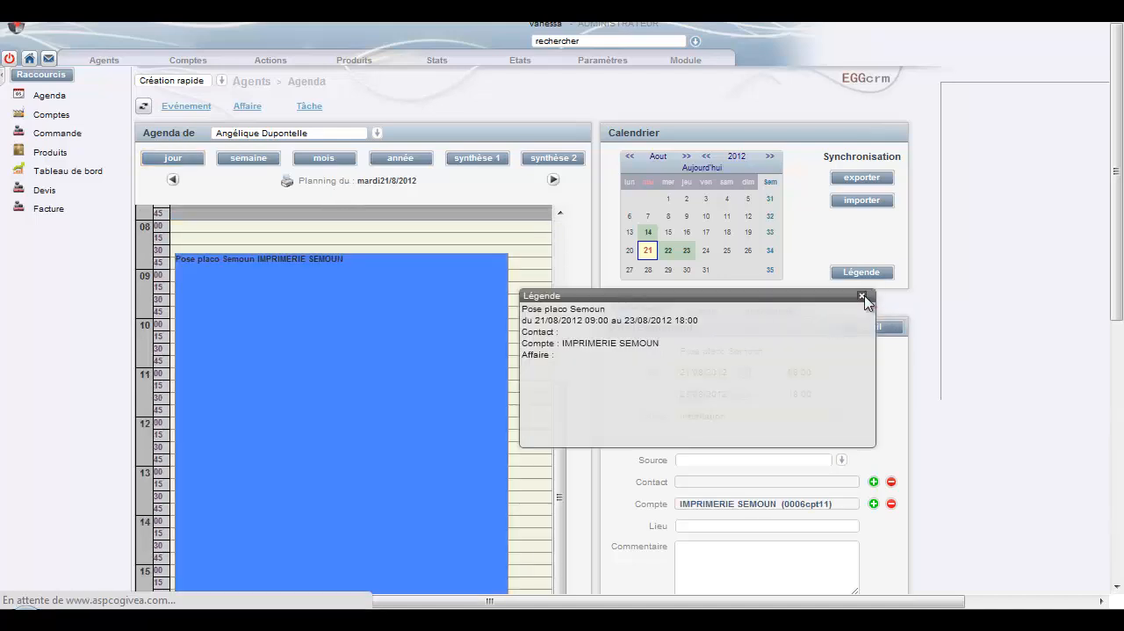
pyautogui.click(862, 295)
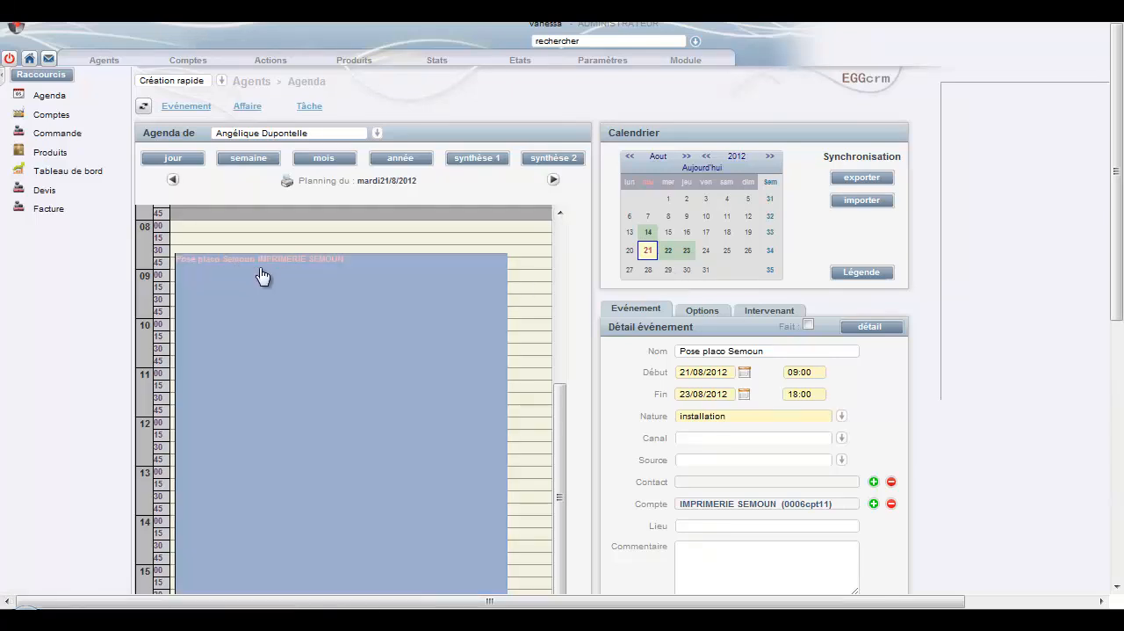
pyautogui.click(353, 265)
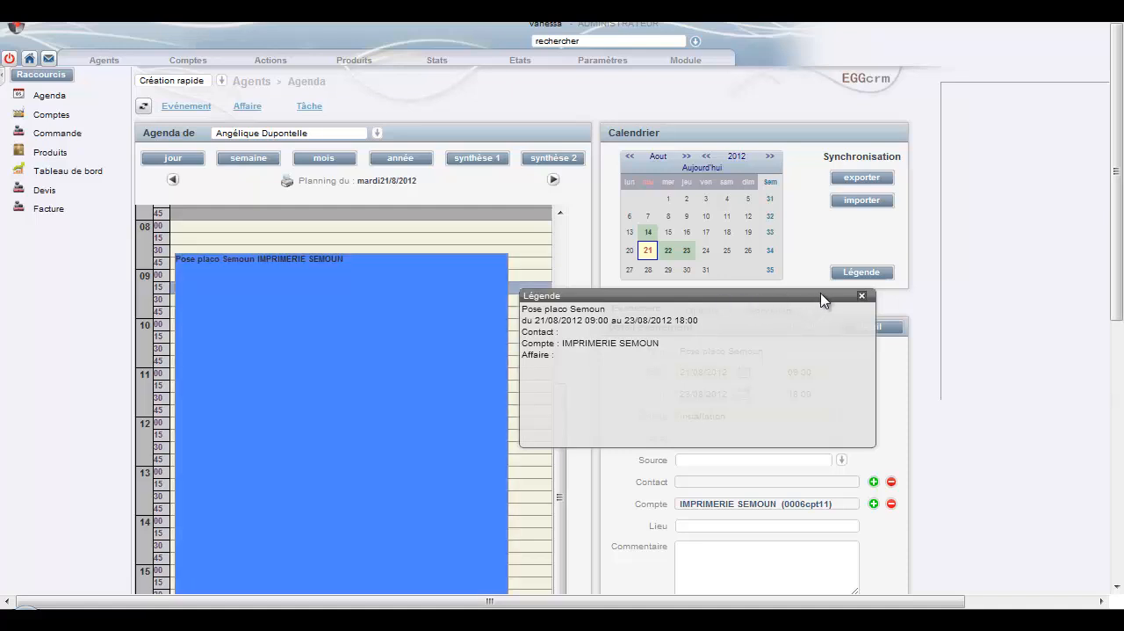
pyautogui.click(862, 295)
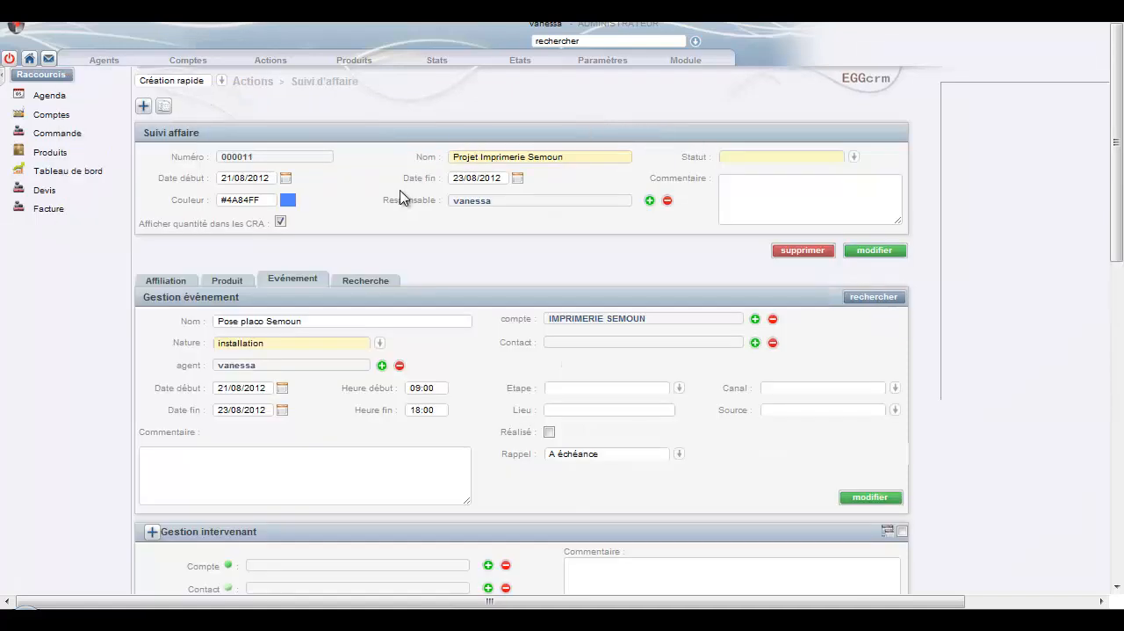
# Browse the search list of business follow-ups and open the record Projet salon Marne La vallée.
pyautogui.click(384, 283)
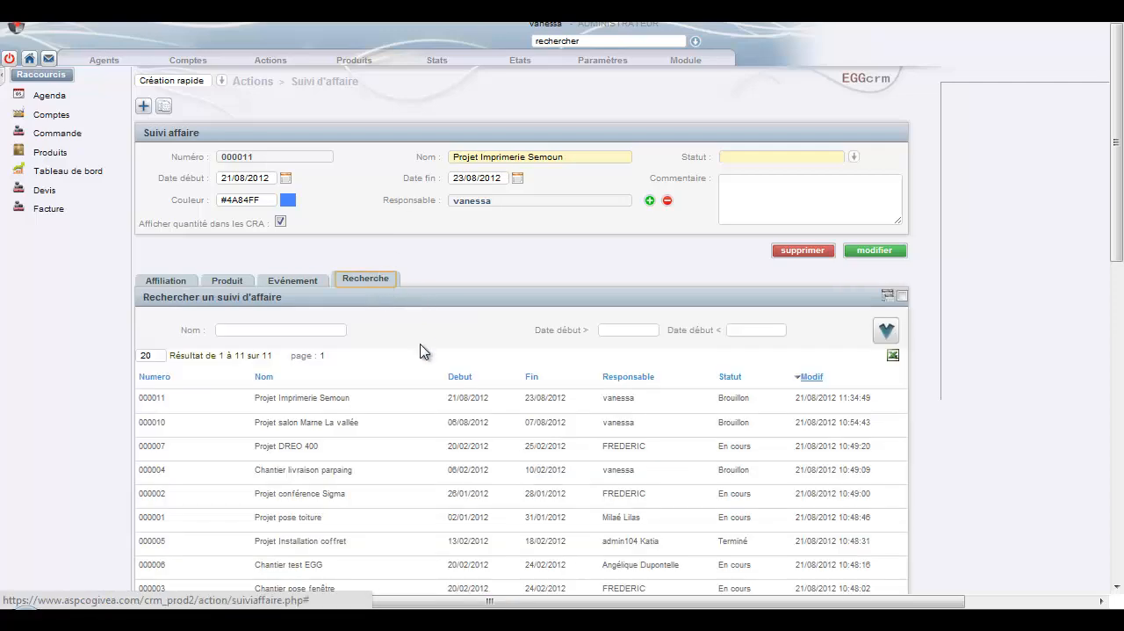
pyautogui.scroll(-2, 428, 386)
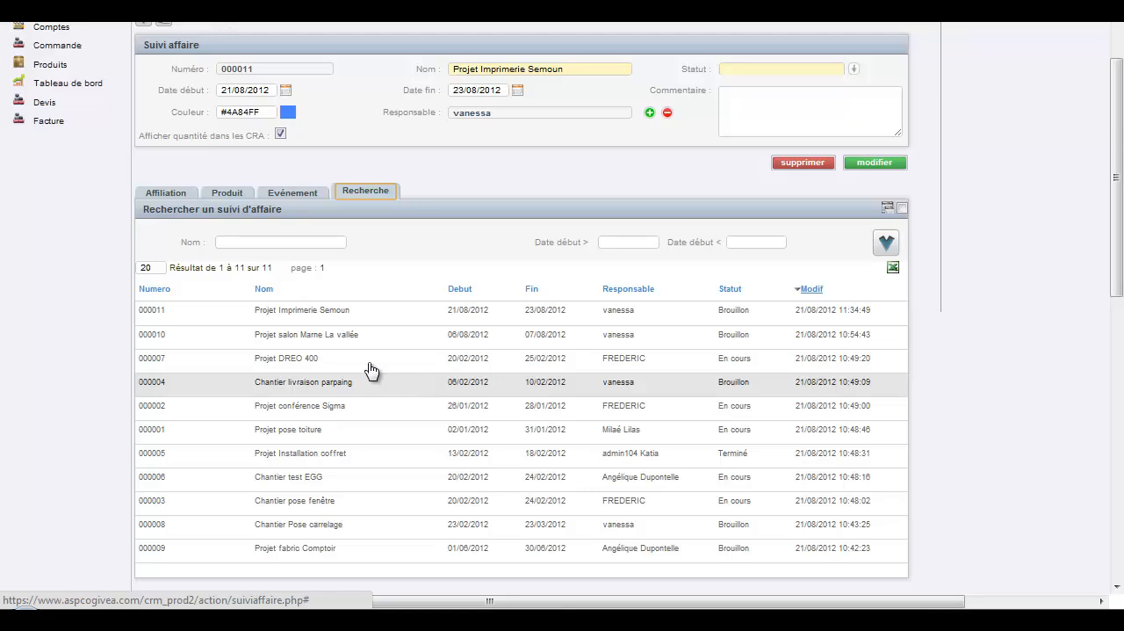
pyautogui.click(274, 241)
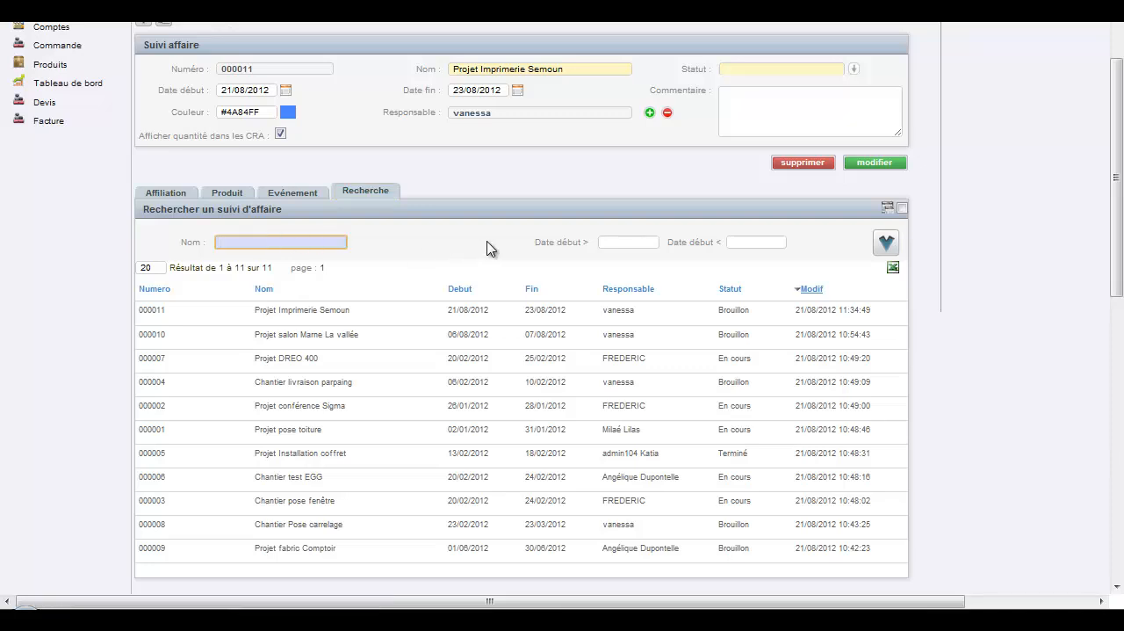
pyautogui.click(405, 335)
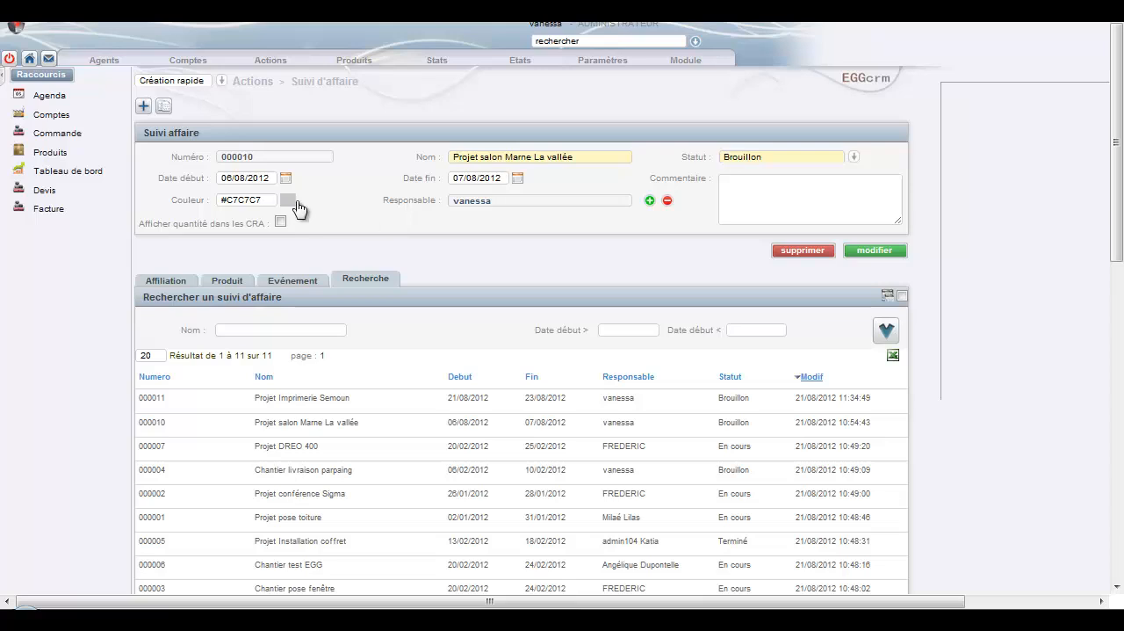
# Open the Compte rendu d'activité and choose the participating agent and project 000011 - Projet Imprimerie Semoun.
pyautogui.click(95, 61)
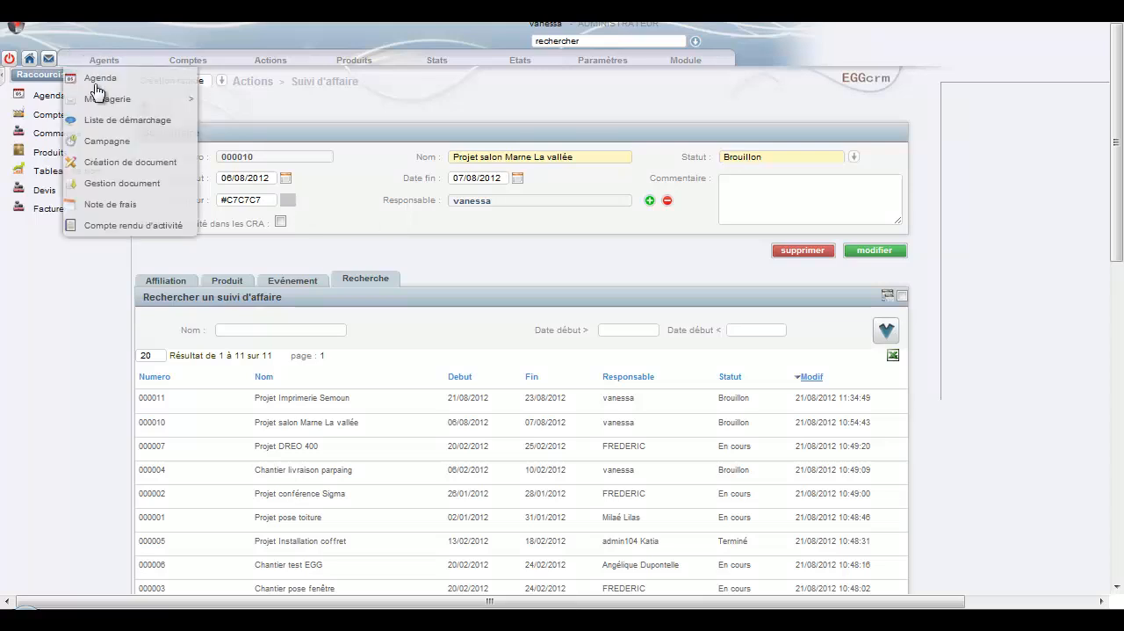
pyautogui.click(110, 224)
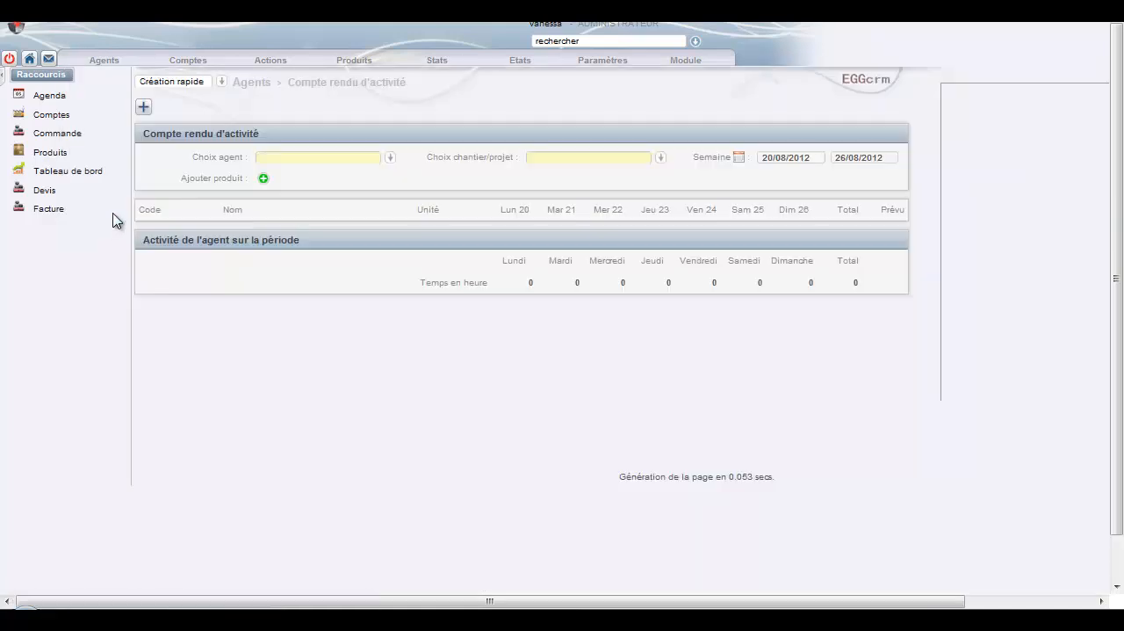
pyautogui.click(391, 160)
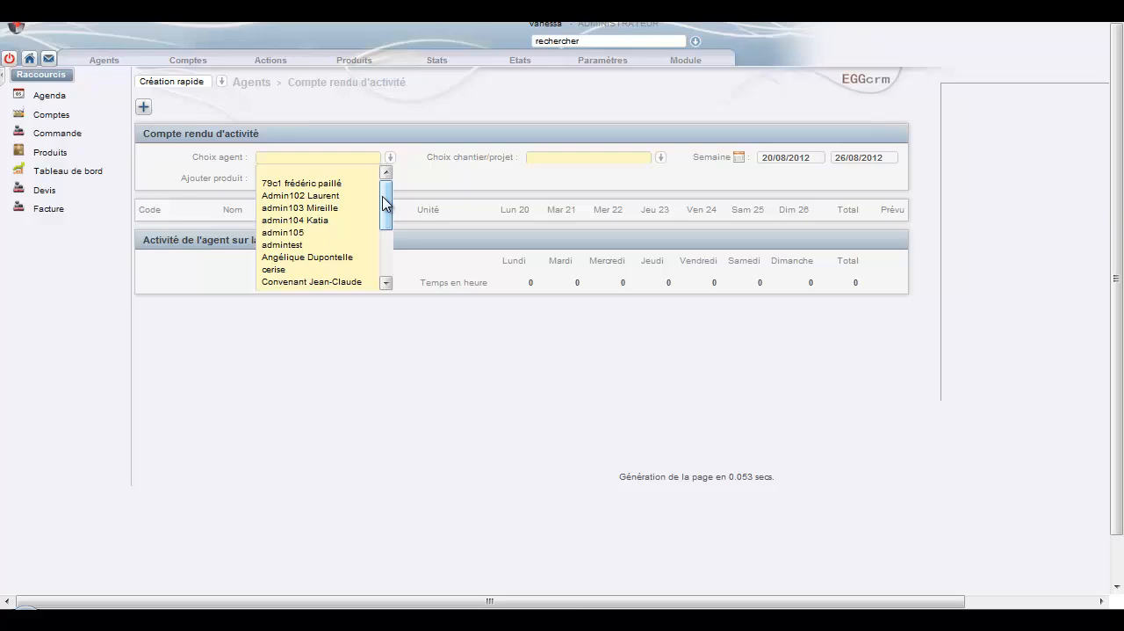
pyautogui.click(359, 258)
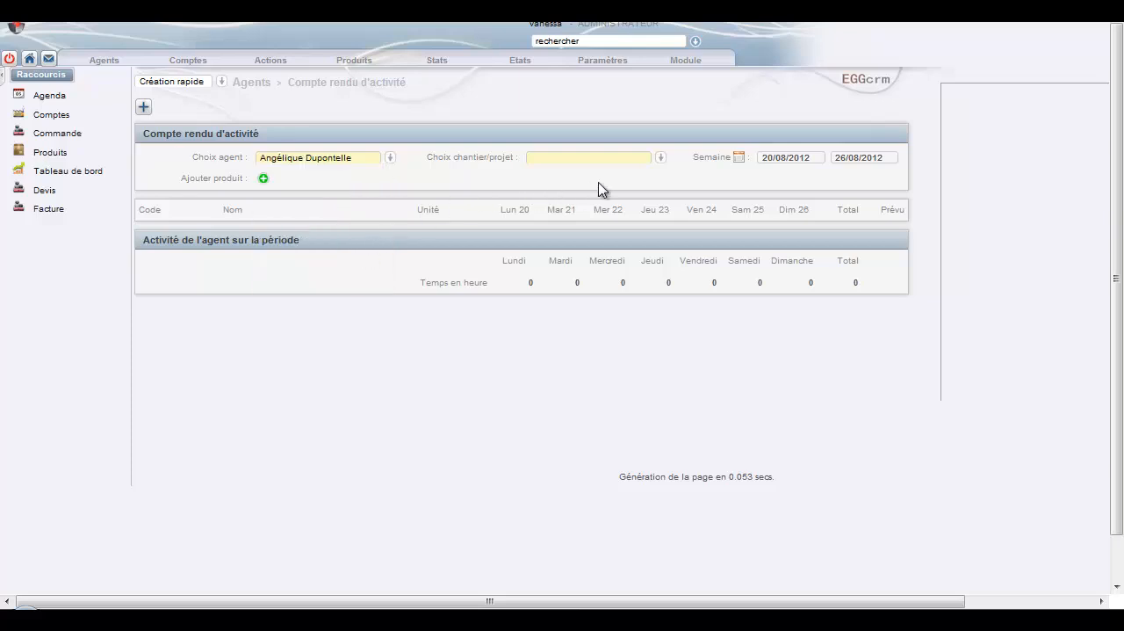
pyautogui.click(661, 158)
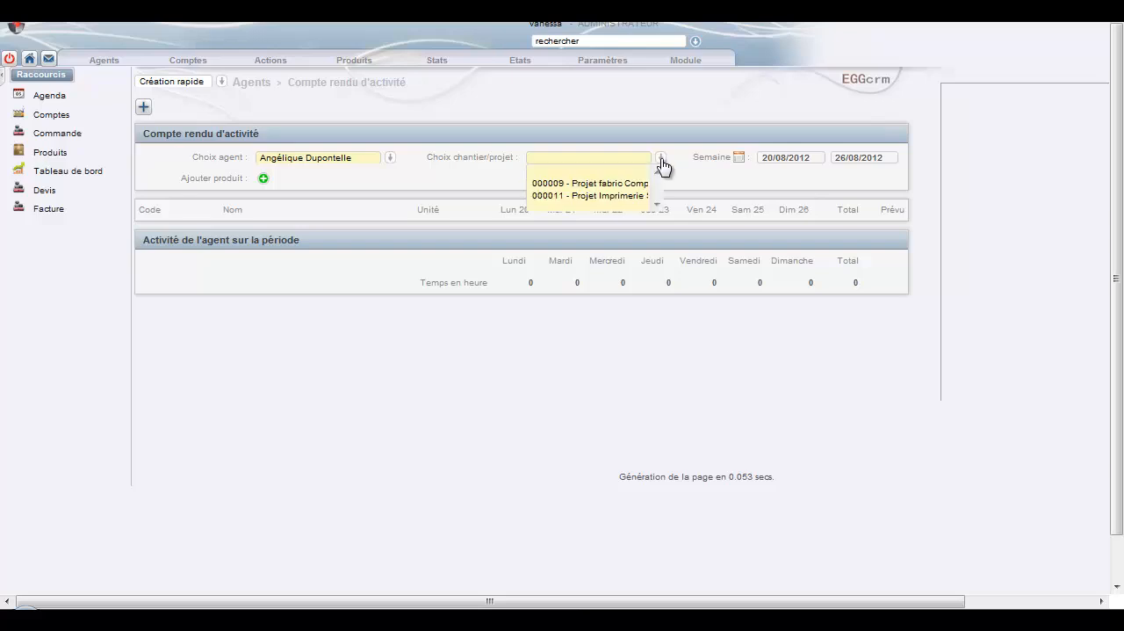
pyautogui.click(621, 197)
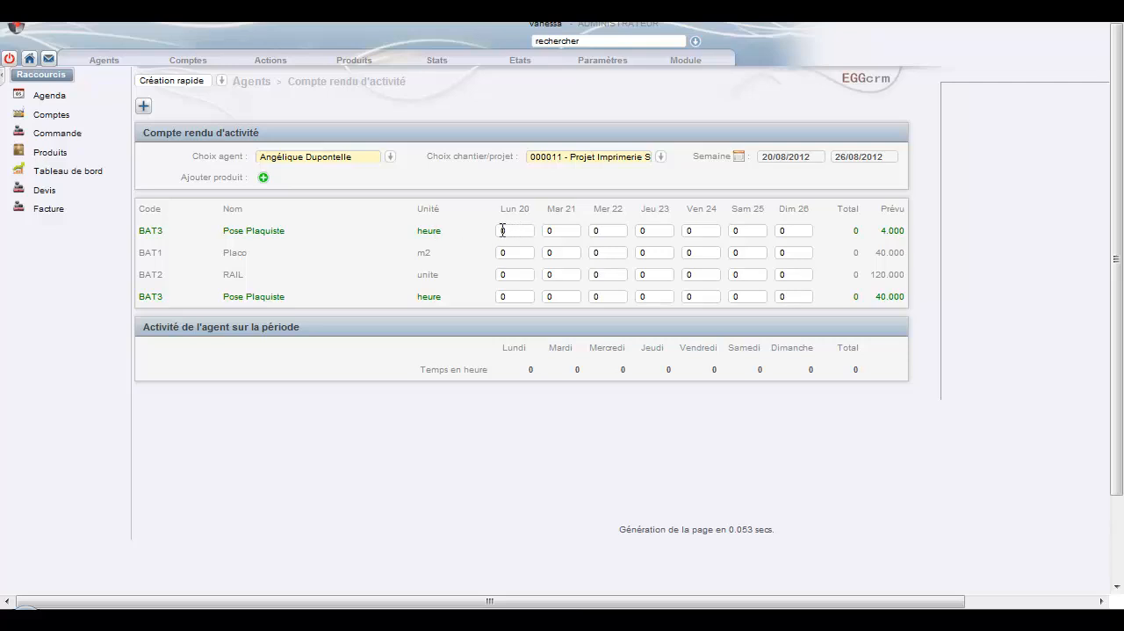
# Report 4 hours on Lun 20 for the first Pose Plaquiste line and 2 hours on Mar 21 for the last one.
pyautogui.click(510, 230)
pyautogui.write('4')
pyautogui.click(559, 297)
pyautogui.click(372, 252)
# Reopen Projet Imprimerie Semoun in Suivi d'affaire and examine the planned and consumed quantities of its products.
pyautogui.click(270, 69)
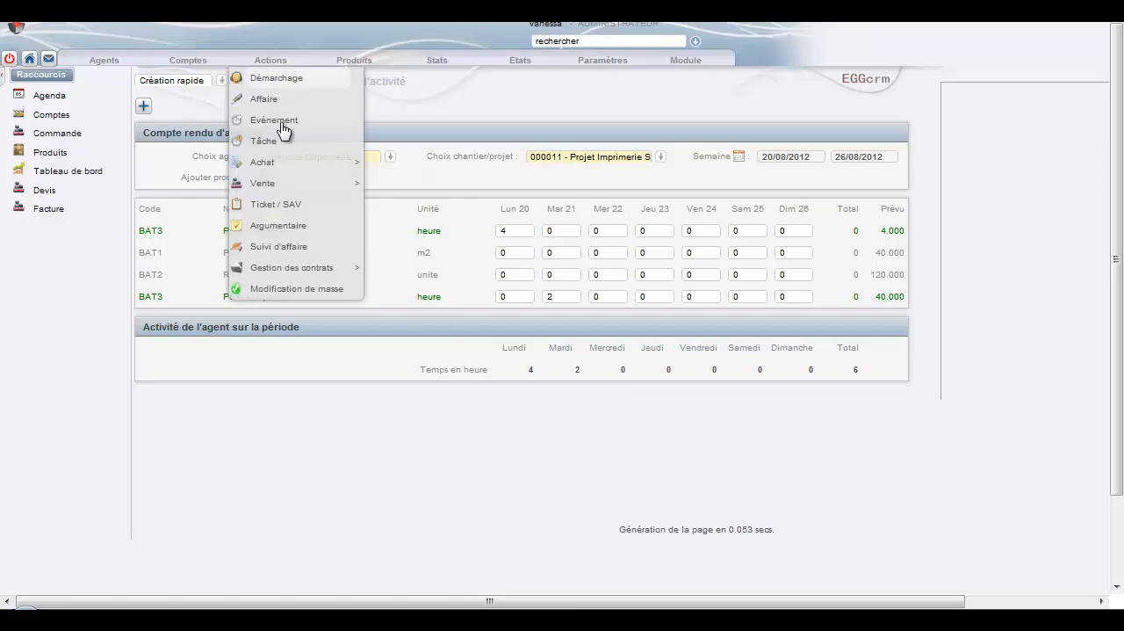
pyautogui.click(326, 251)
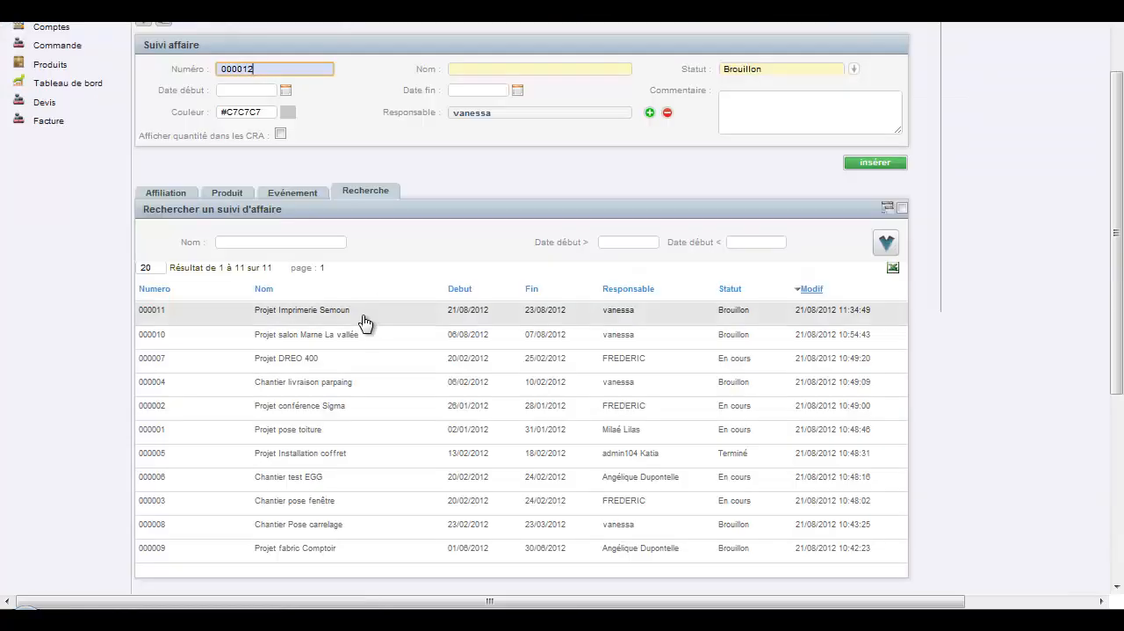
pyautogui.click(364, 320)
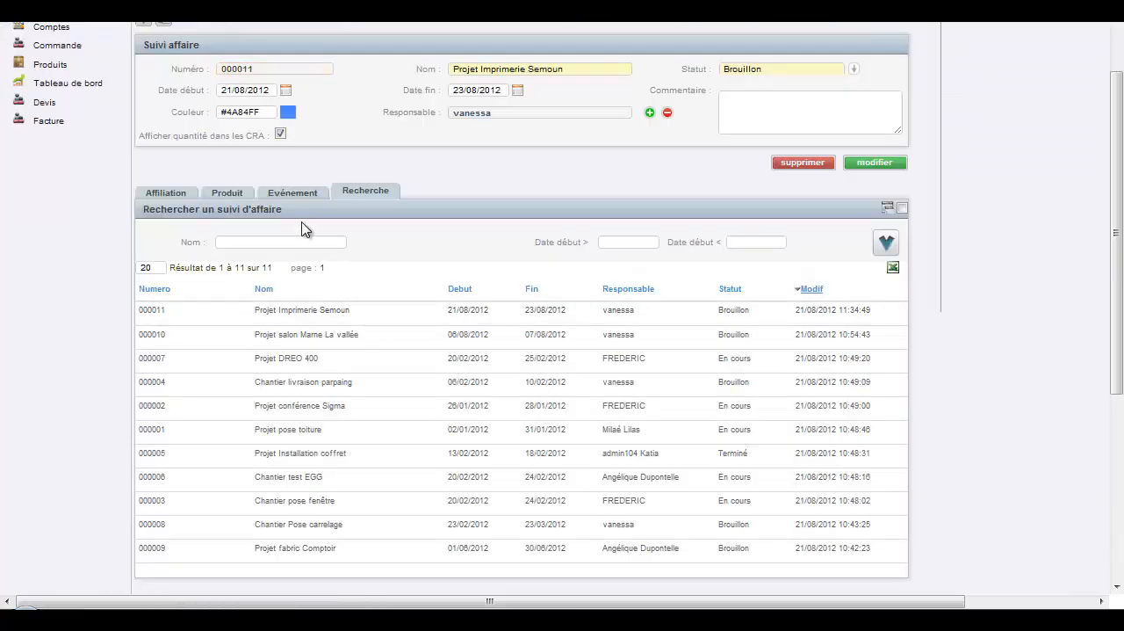
pyautogui.click(245, 198)
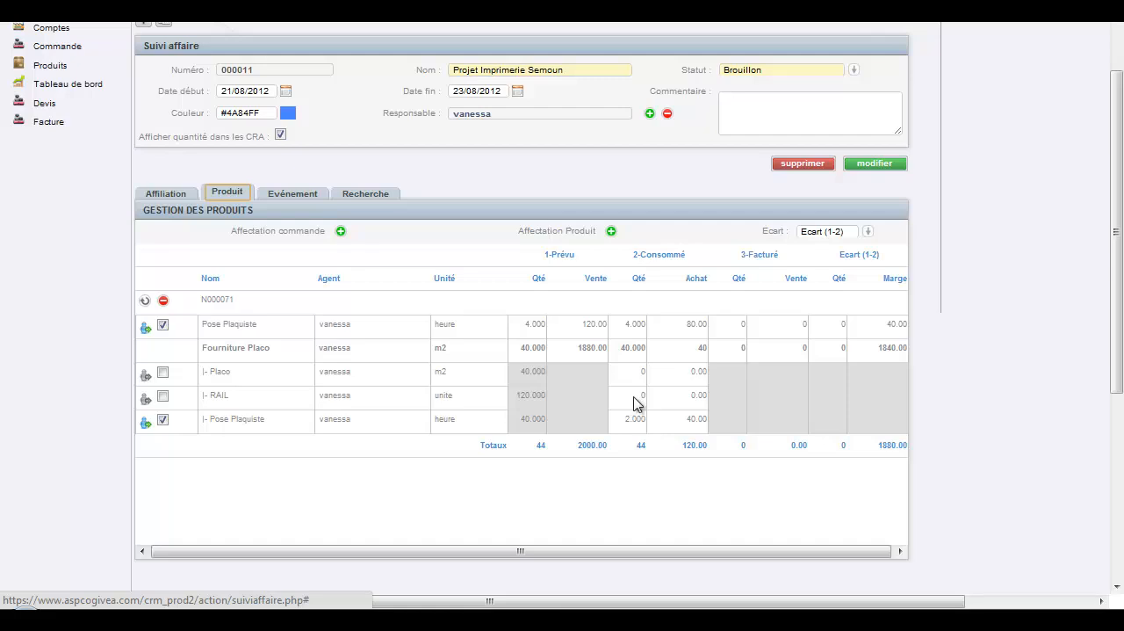
pyautogui.scroll(2, 561, 176)
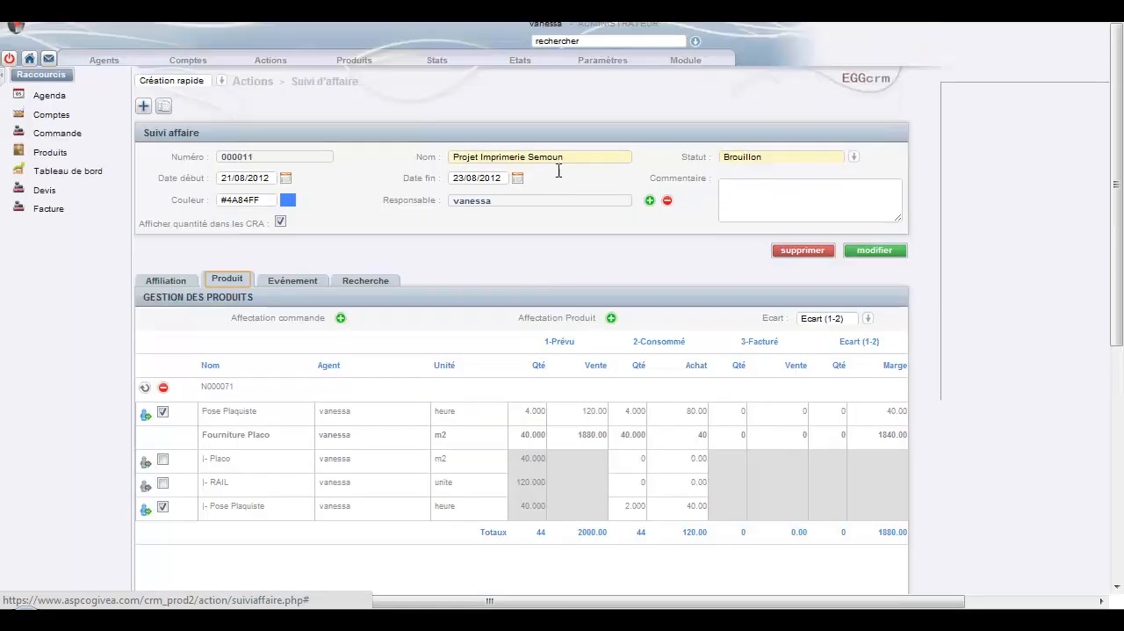
# Display the Suivi de projets report in the Tableau de bord.
pyautogui.click(520, 61)
pyautogui.click(527, 79)
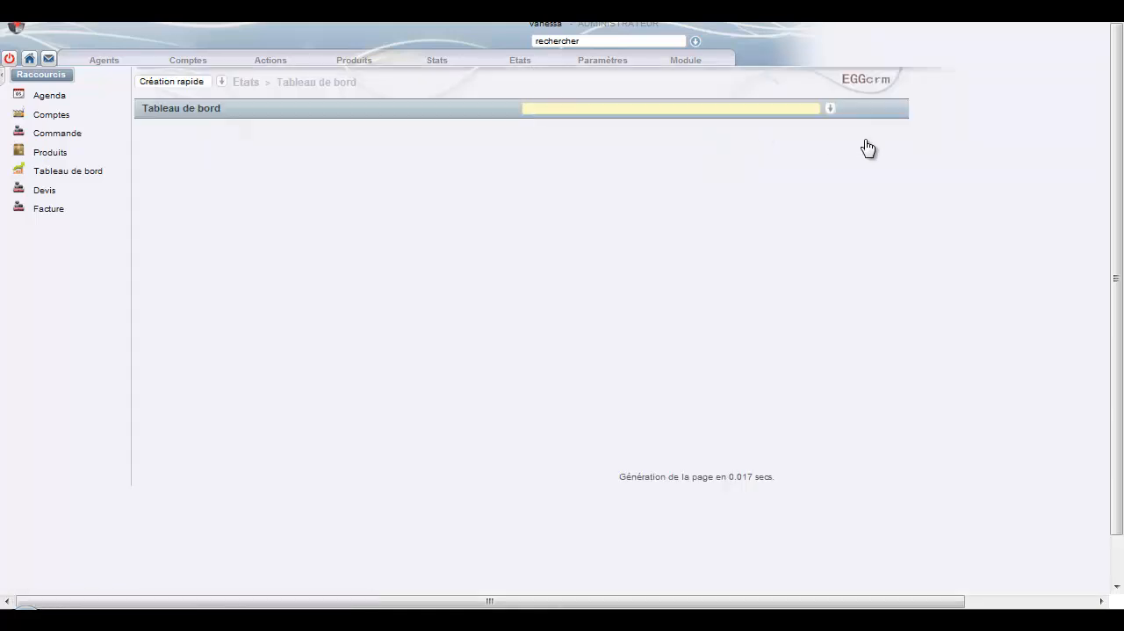
pyautogui.click(830, 109)
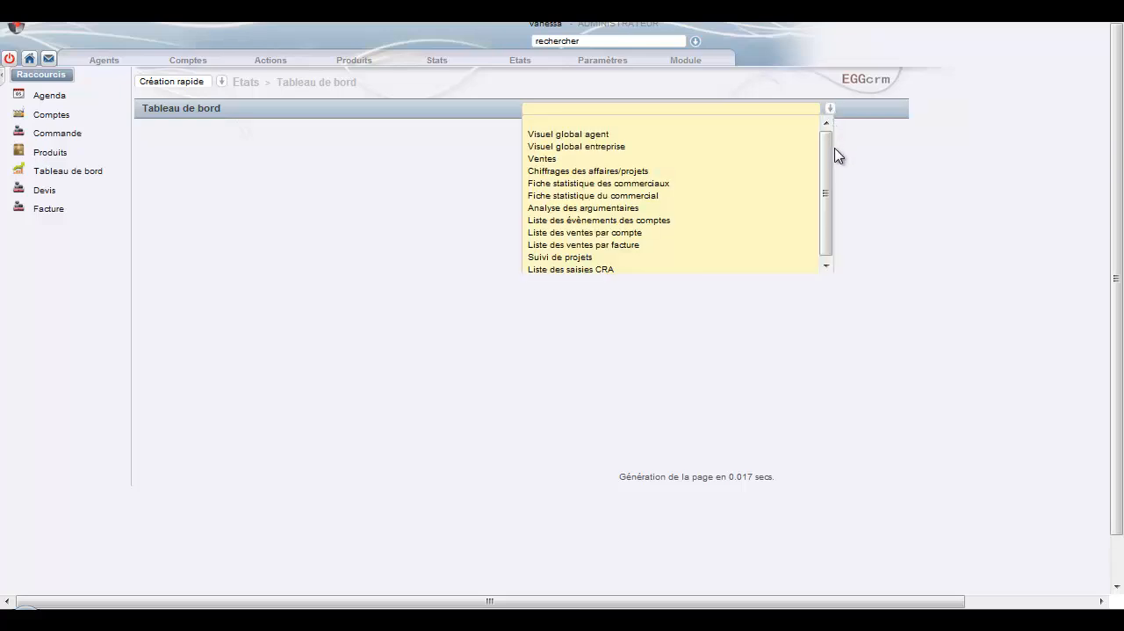
pyautogui.moveTo(830, 150); pyautogui.dragTo(829, 160)
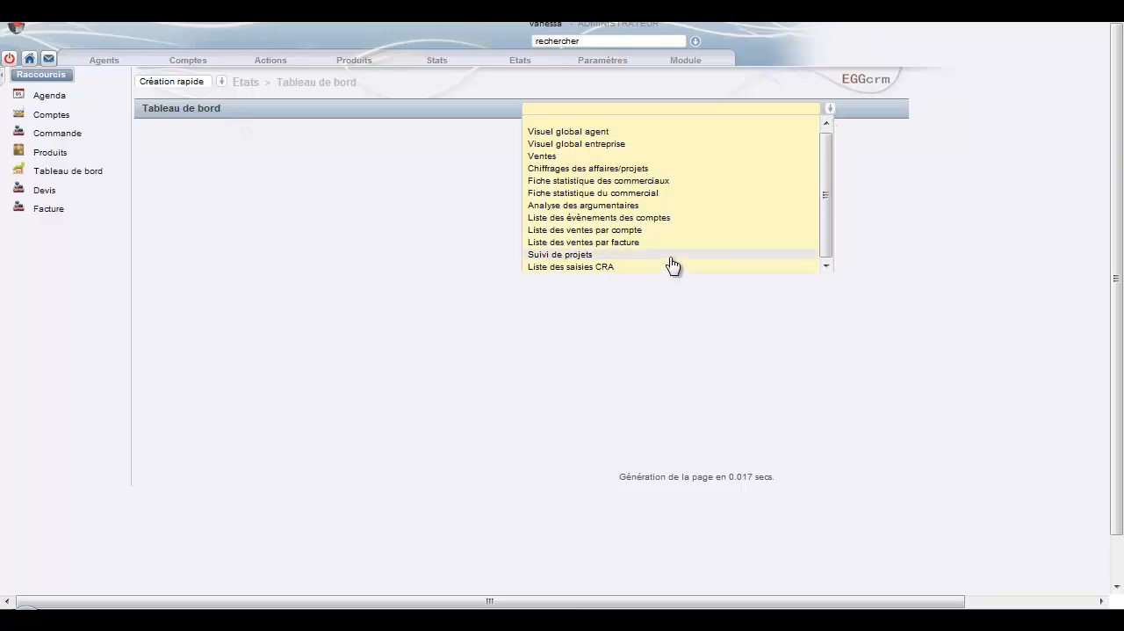
pyautogui.click(673, 255)
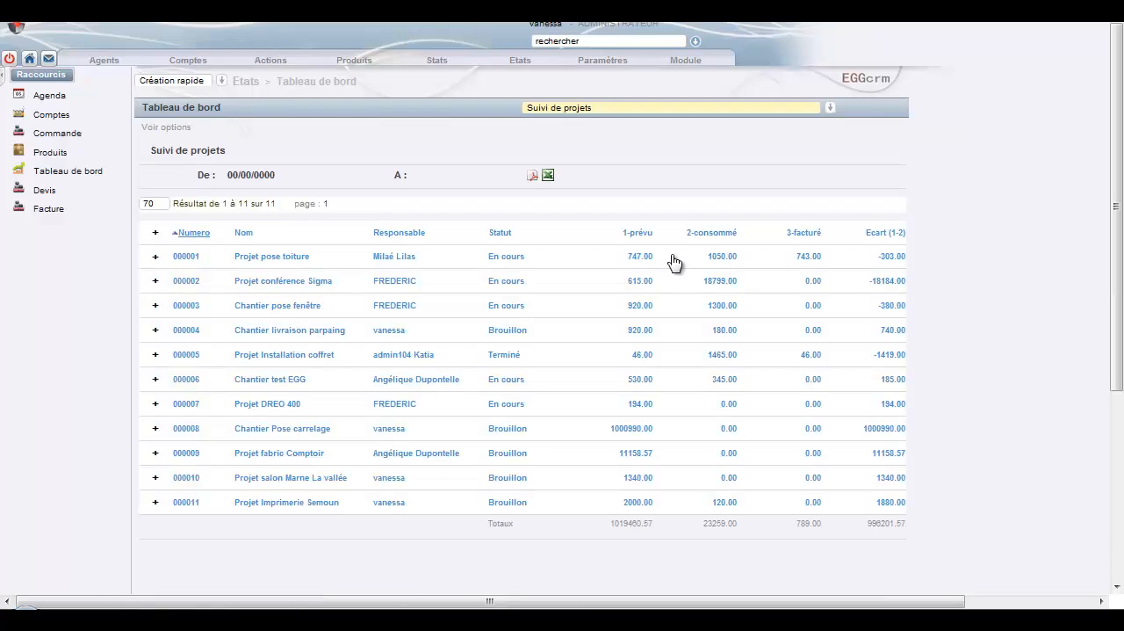
# Filter the Suivi de projets report to the projects whose Responsable is the logged-in administrator.
pyautogui.click(159, 130)
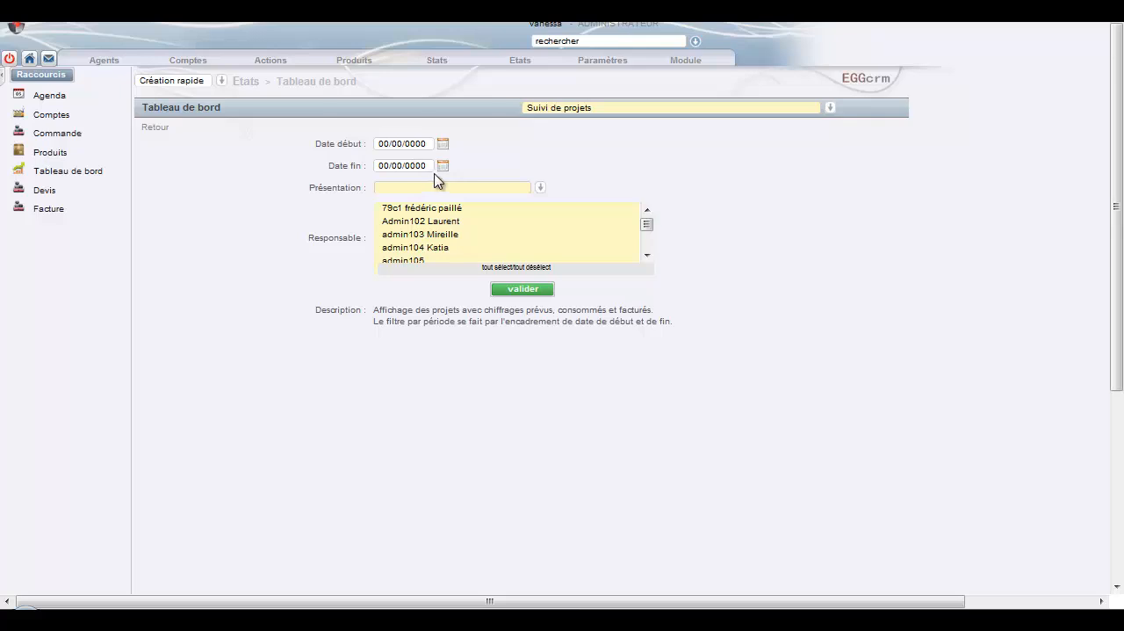
pyautogui.click(540, 190)
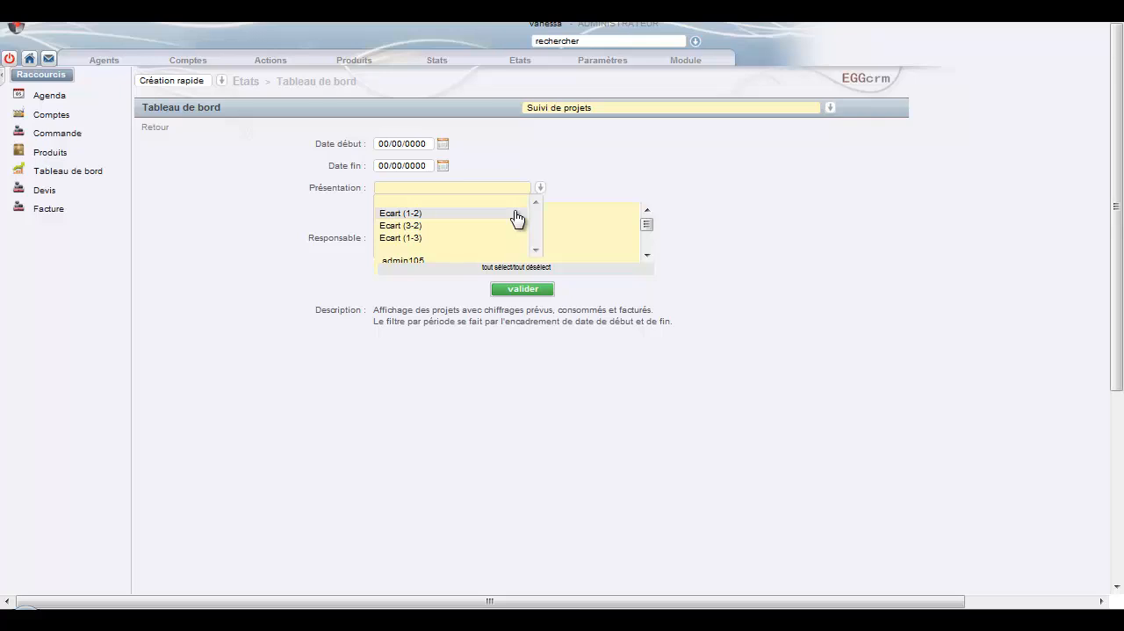
pyautogui.click(622, 173)
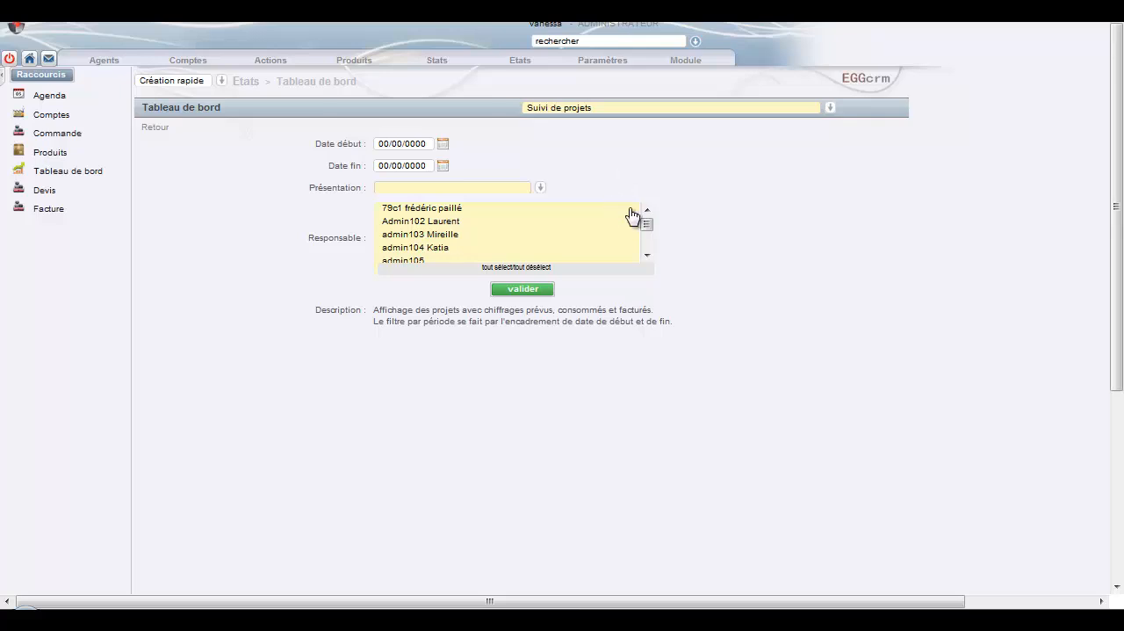
pyautogui.moveTo(648, 225); pyautogui.dragTo(647, 243)
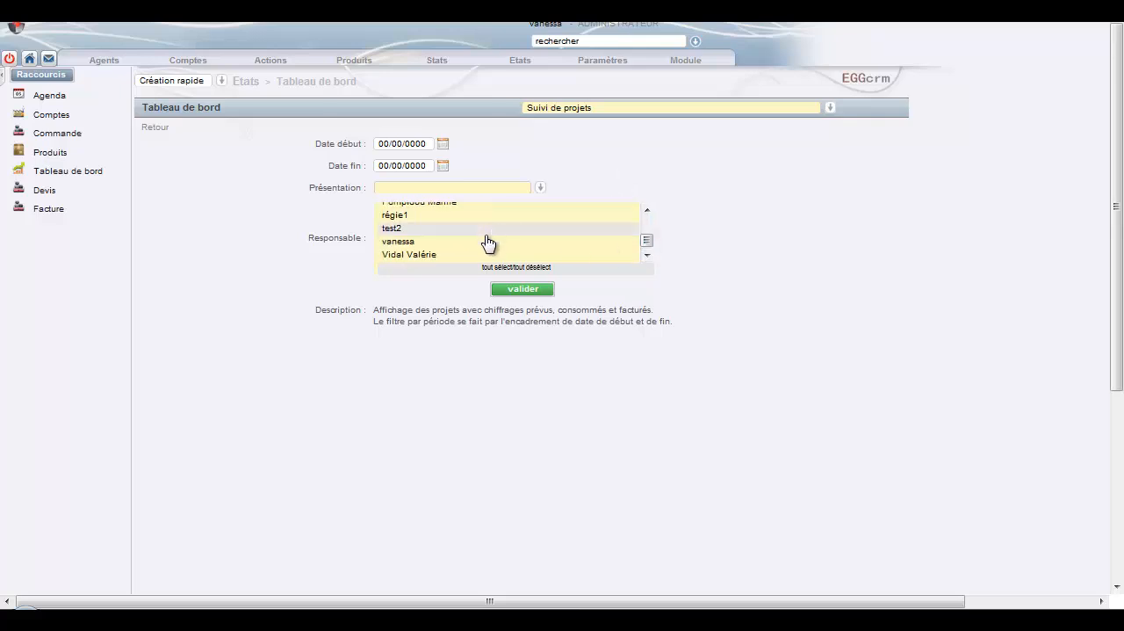
pyautogui.click(531, 298)
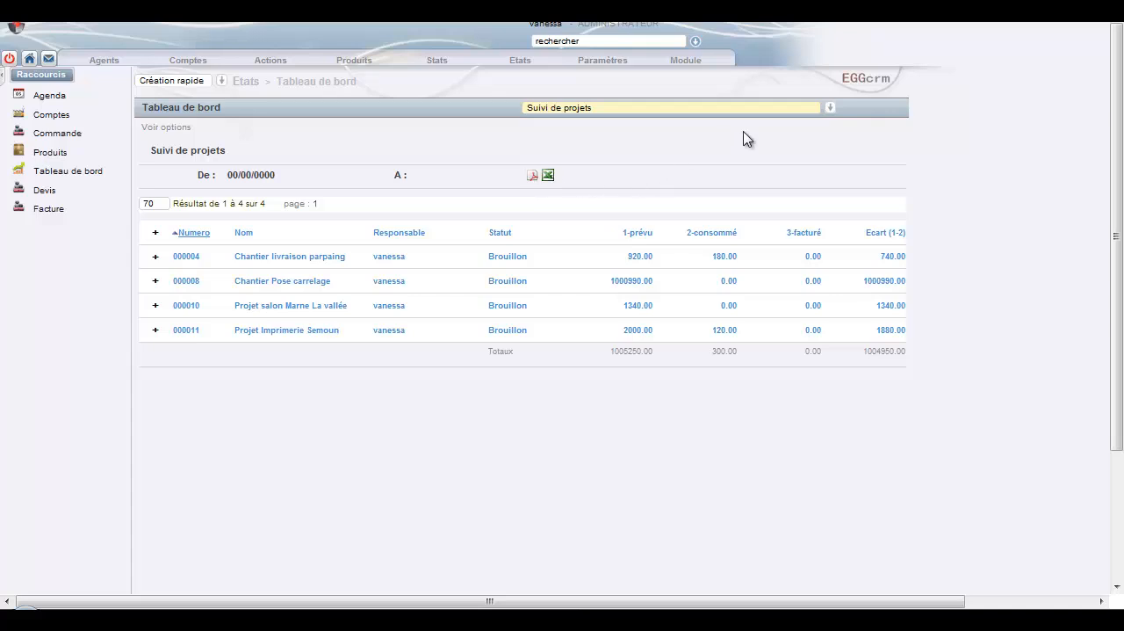
# Display the Liste des saisies CRA report, review its Produit and Agent options, and validate them.
pyautogui.click(829, 109)
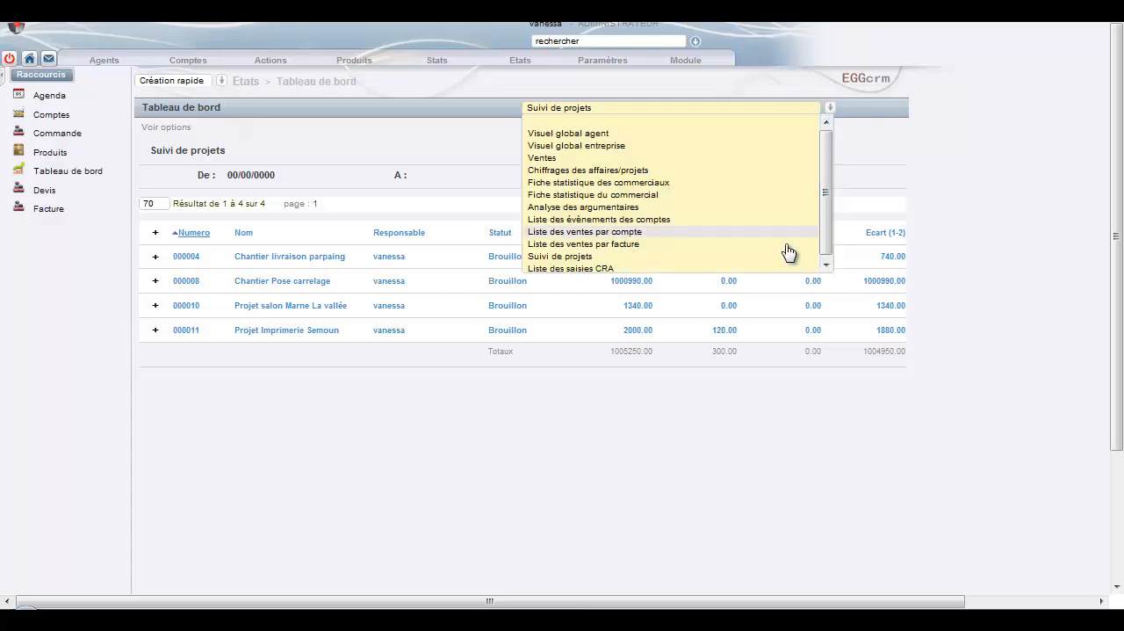
pyautogui.click(768, 268)
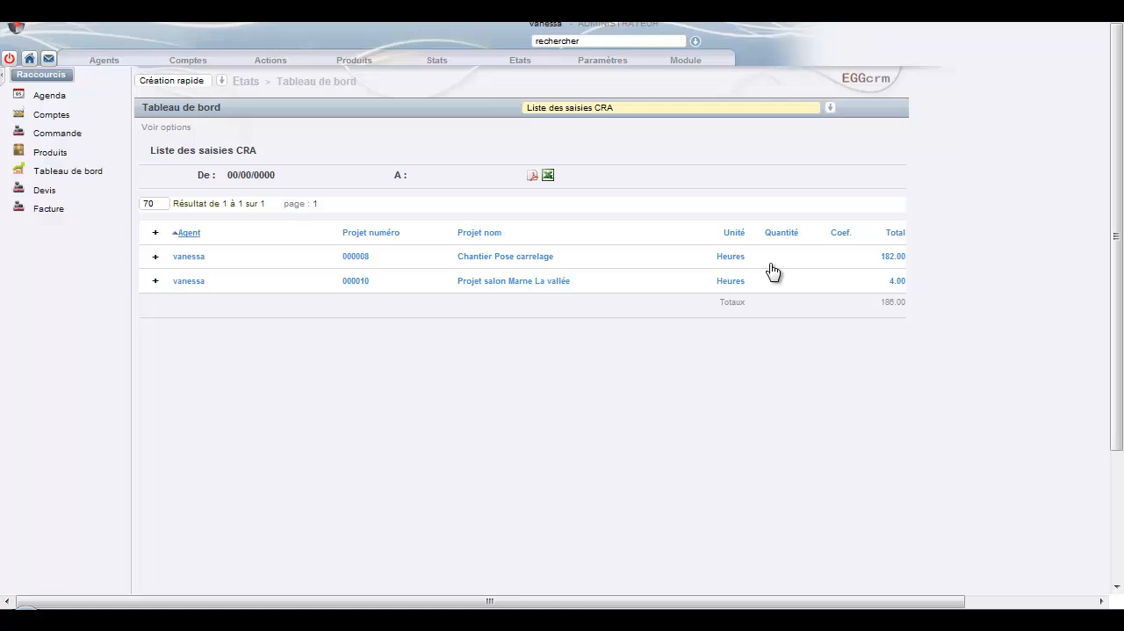
pyautogui.click(154, 129)
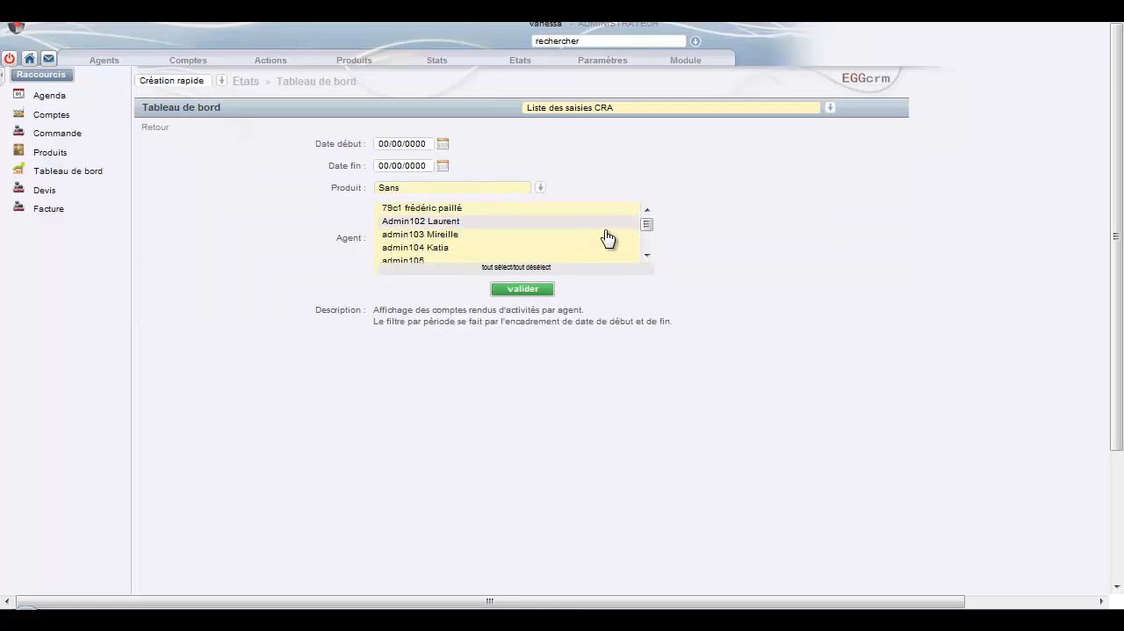
pyautogui.click(541, 189)
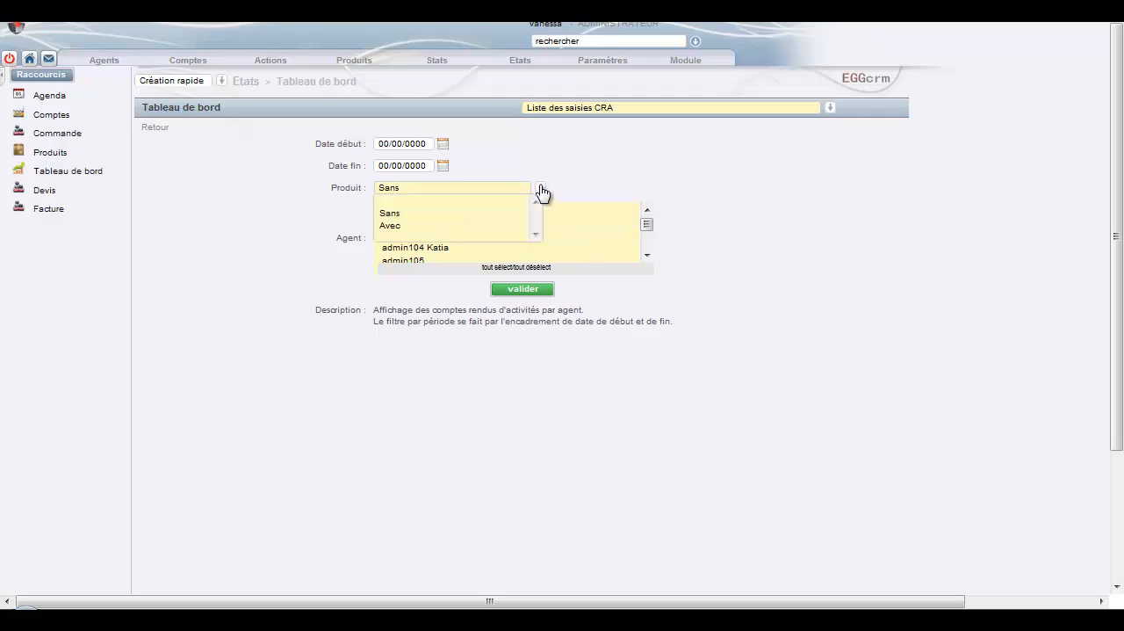
pyautogui.click(552, 186)
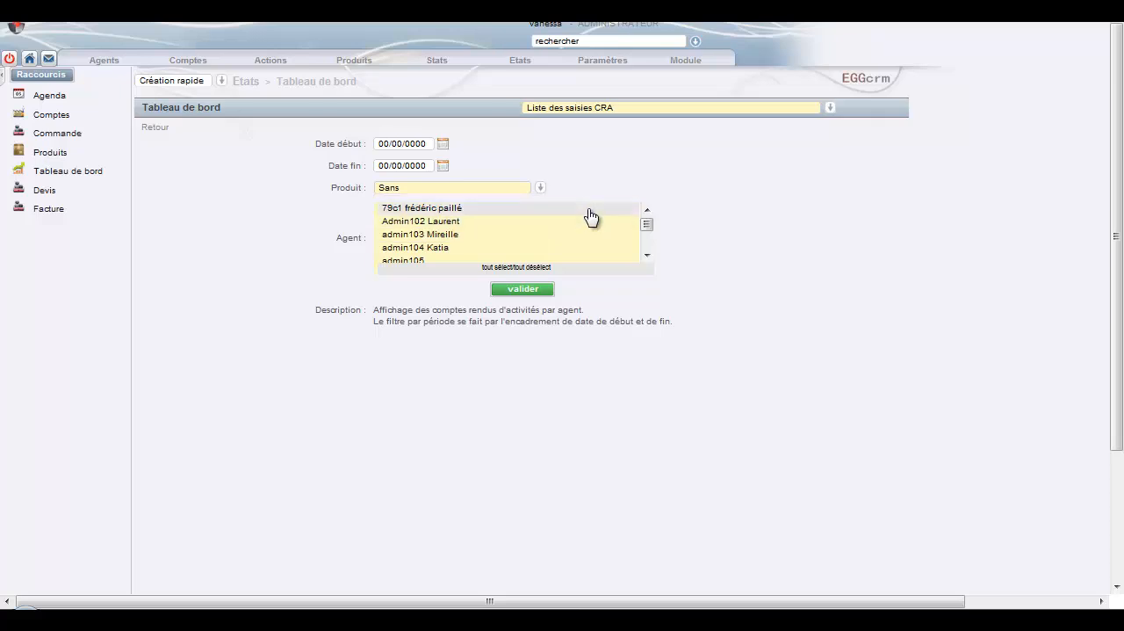
pyautogui.scroll(-3, 585, 223)
pyautogui.scroll(3, 581, 226)
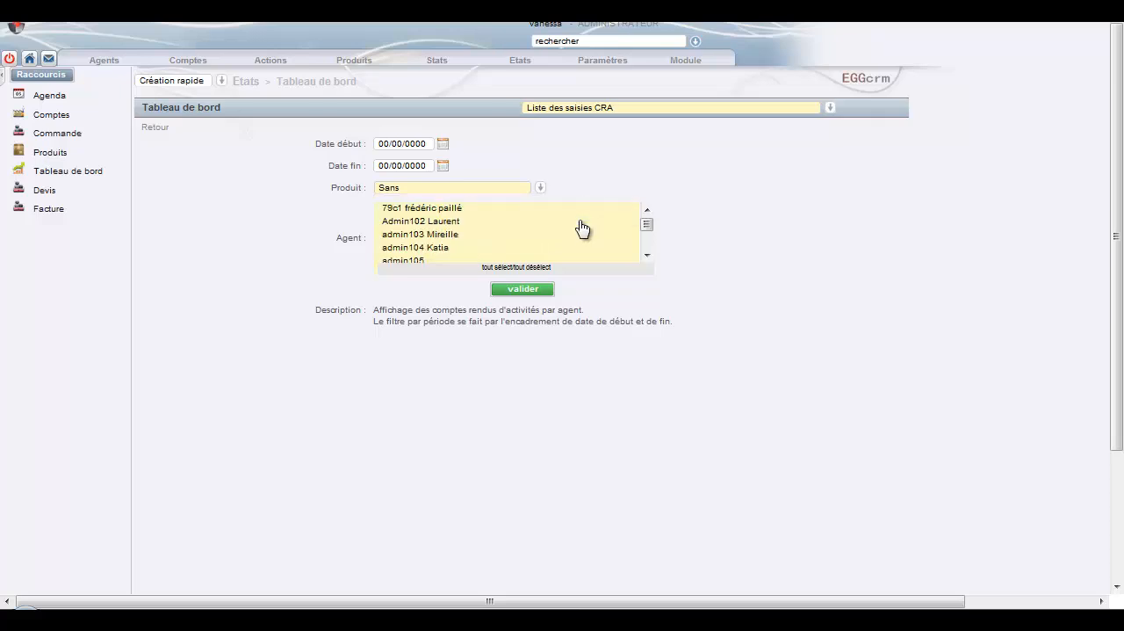
pyautogui.scroll(-6, 582, 227)
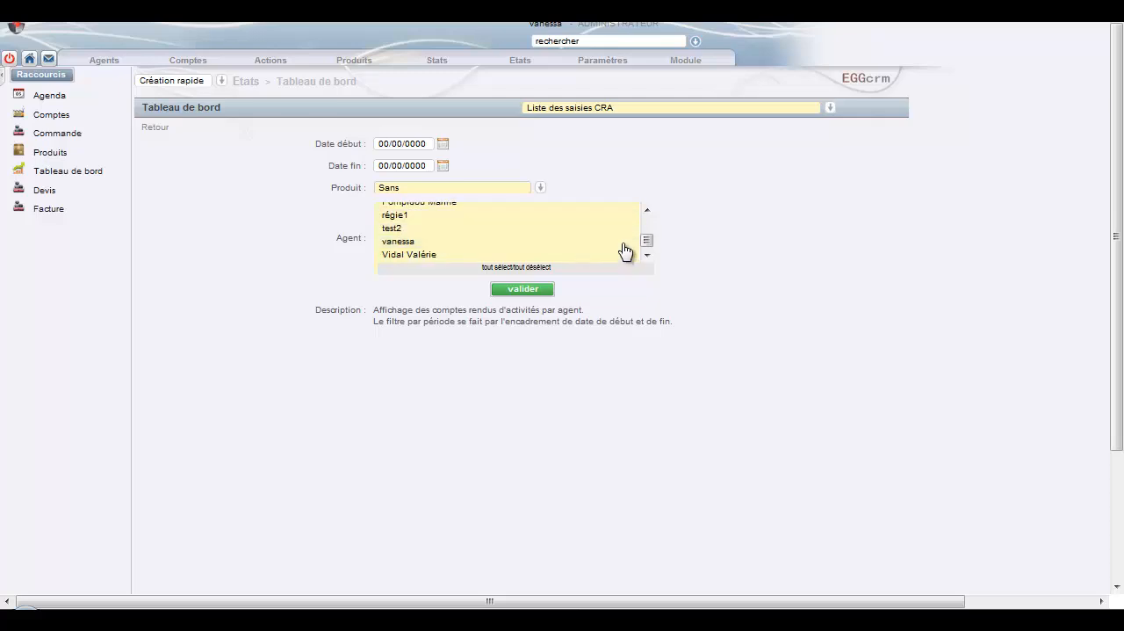
pyautogui.click(524, 291)
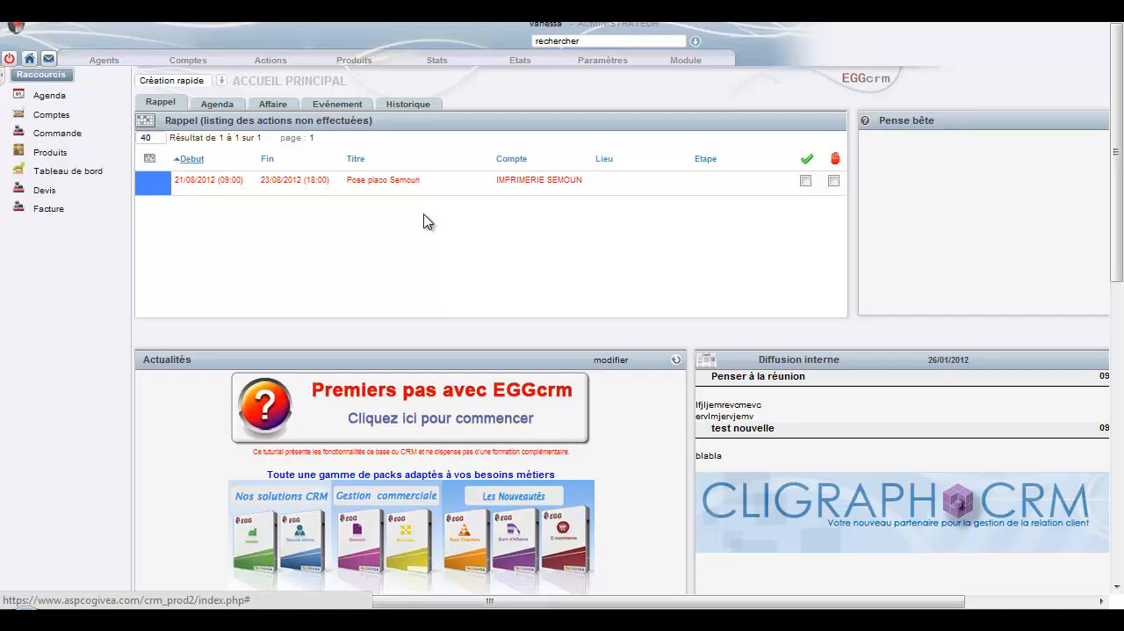
pyautogui.scroll(-2, 424, 221)
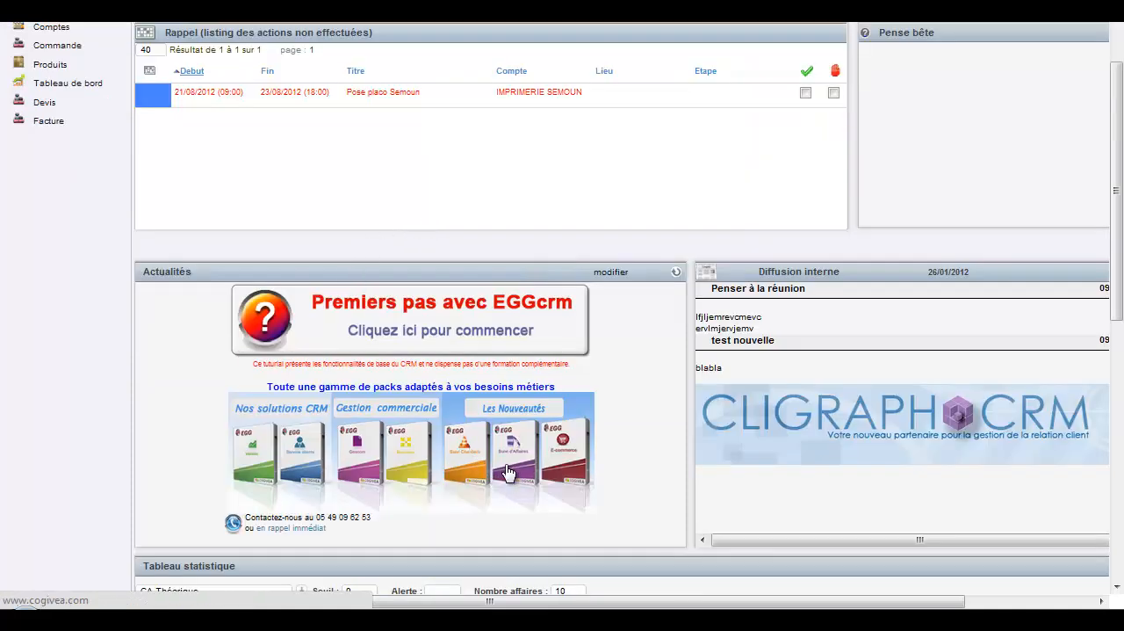